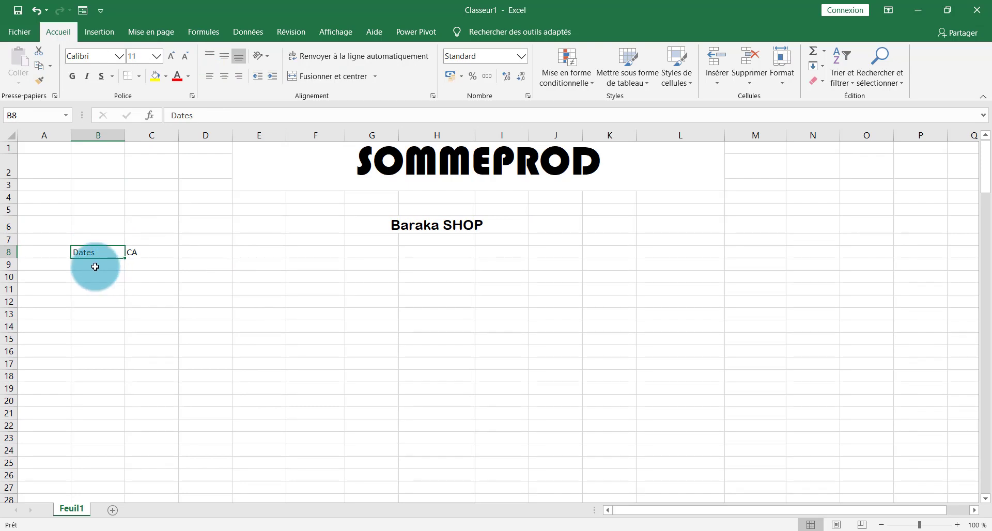
Step: Enter the date 01/01/2020 in B9, directly under the Dates header
click(95, 267)
text(01)
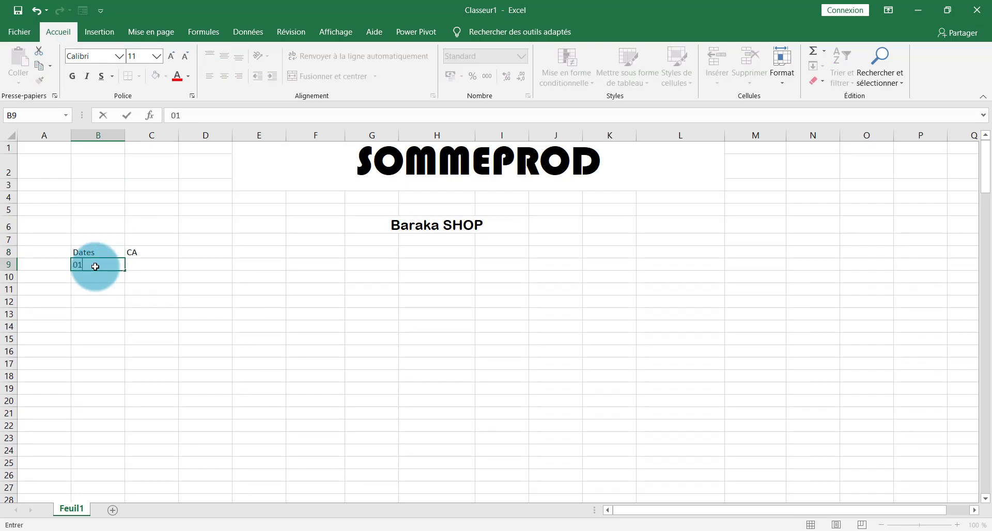
text(/01/2020)
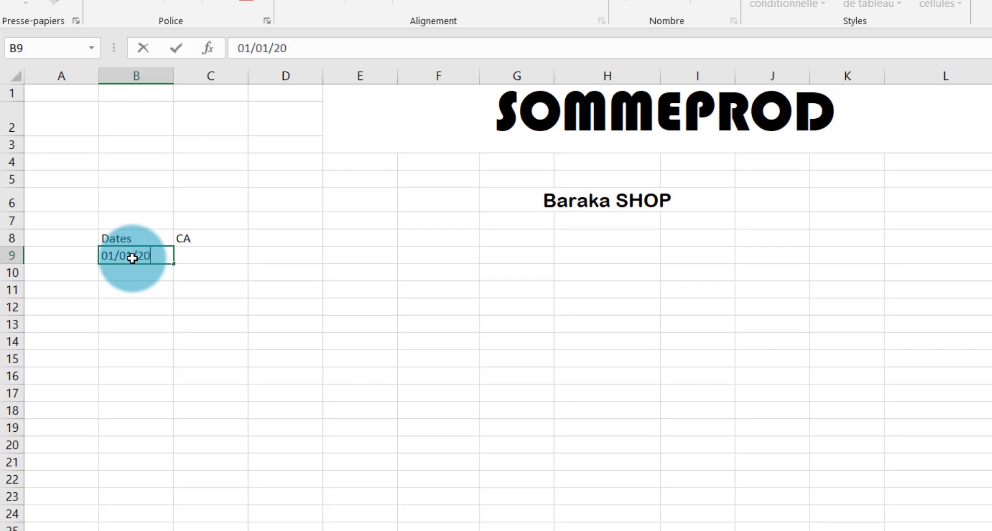
key(Tab)
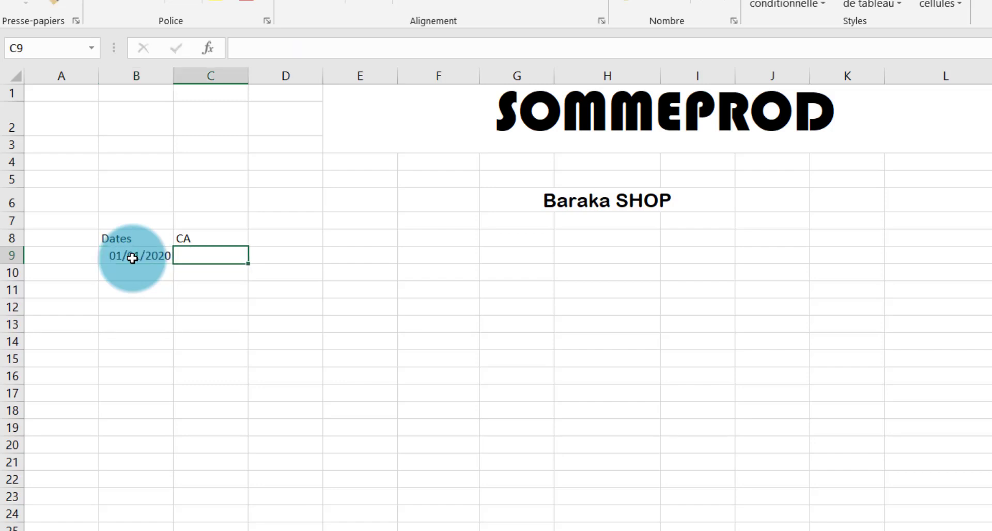
Step: Enter the formula =ALEA.ENTRE.BORNES(250000;350000) in C9 under the CA header
text(=)
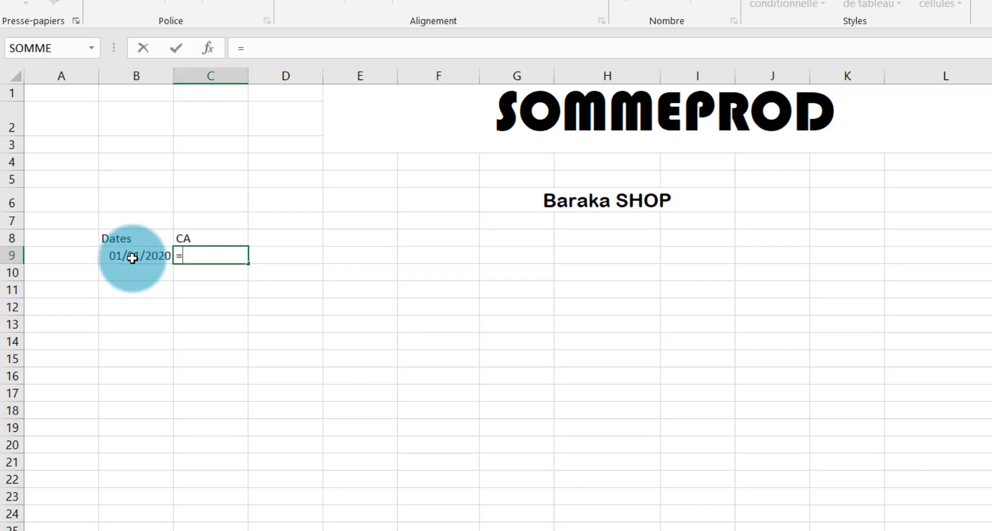
text(ale)
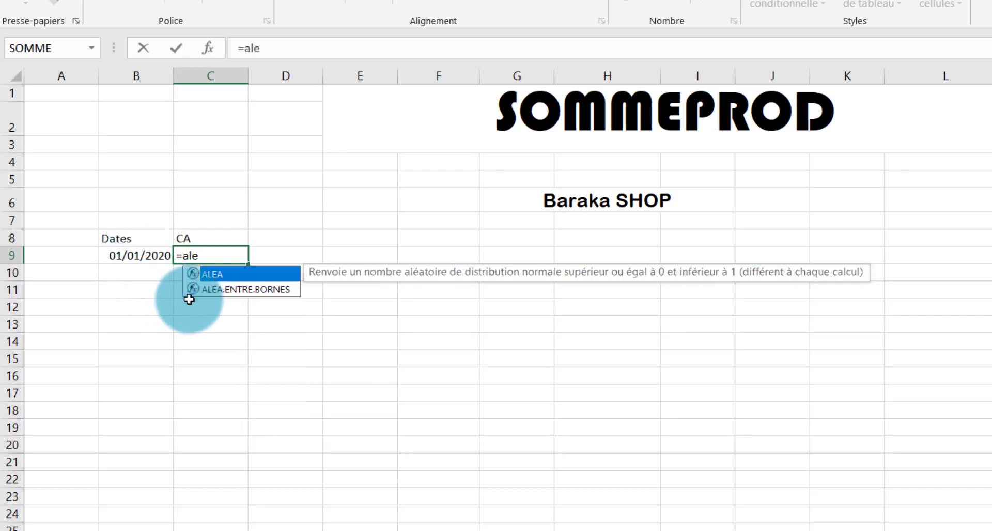
double_click(254, 287)
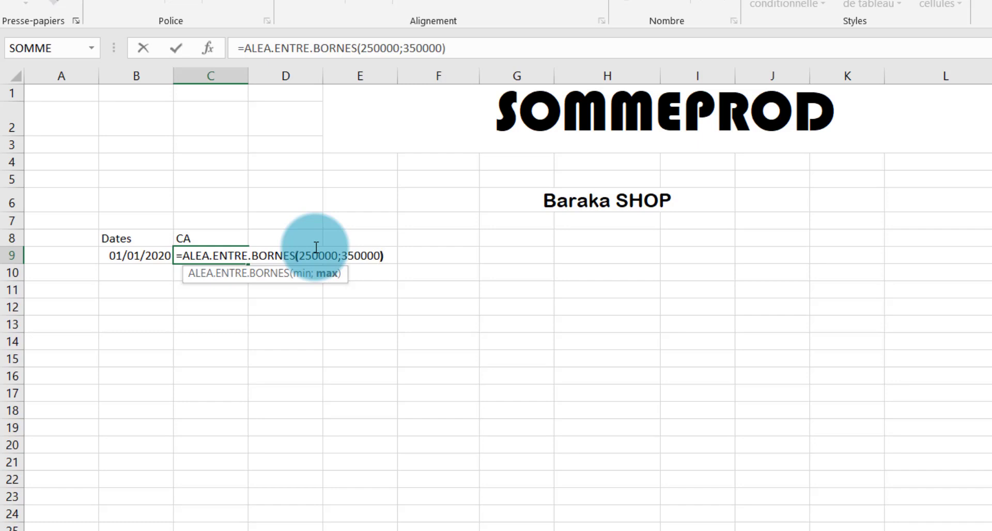
key(Return)
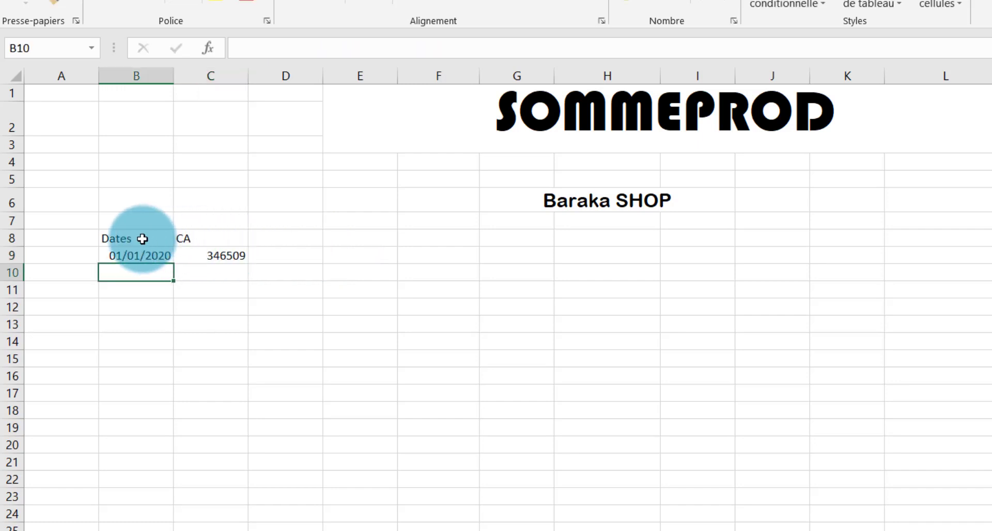
Step: Convert the range B8:C9 into a table with headers
drag(143, 238, 226, 254)
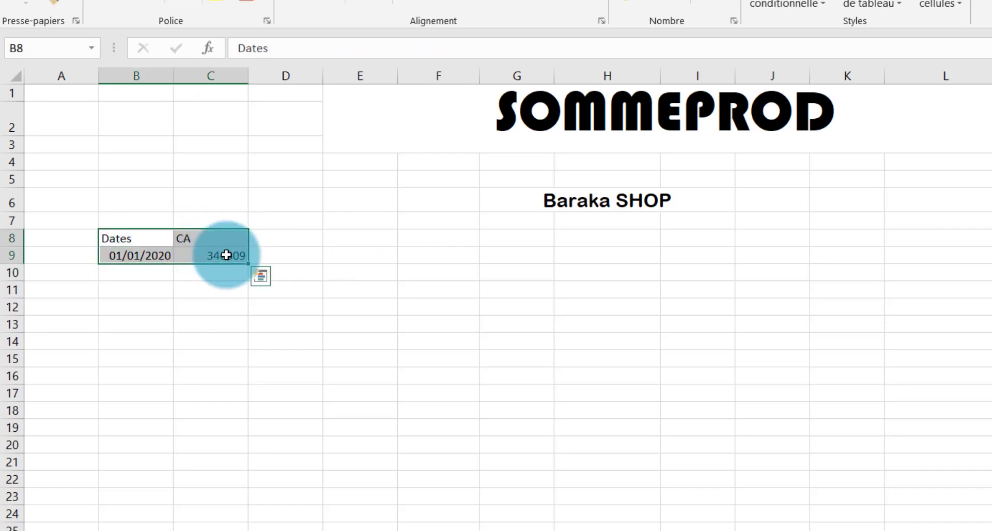
key(ctrl+l)
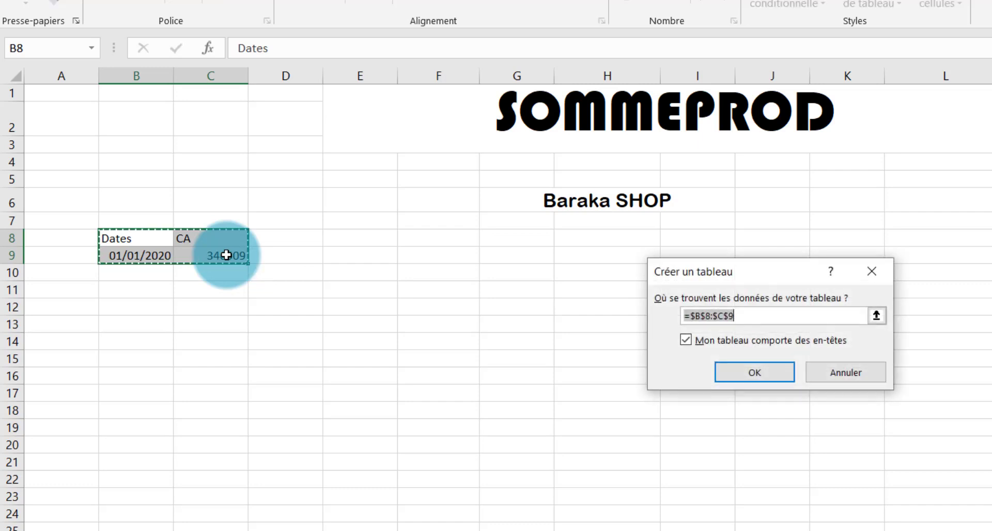
click(758, 372)
Step: Fill the Dates column from B9 with a chronological series in columns, by day with step 1, ending at 30/06/2020
click(156, 254)
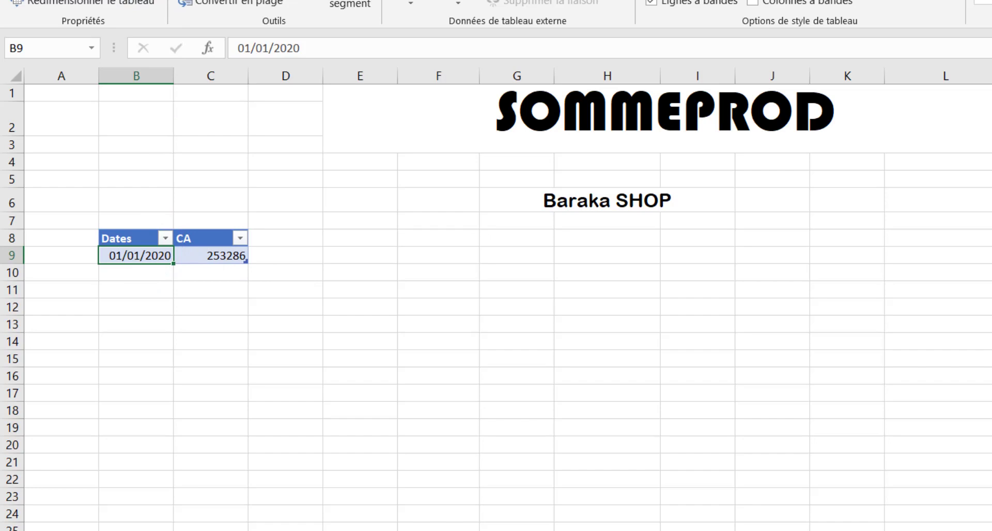
click(67, 1)
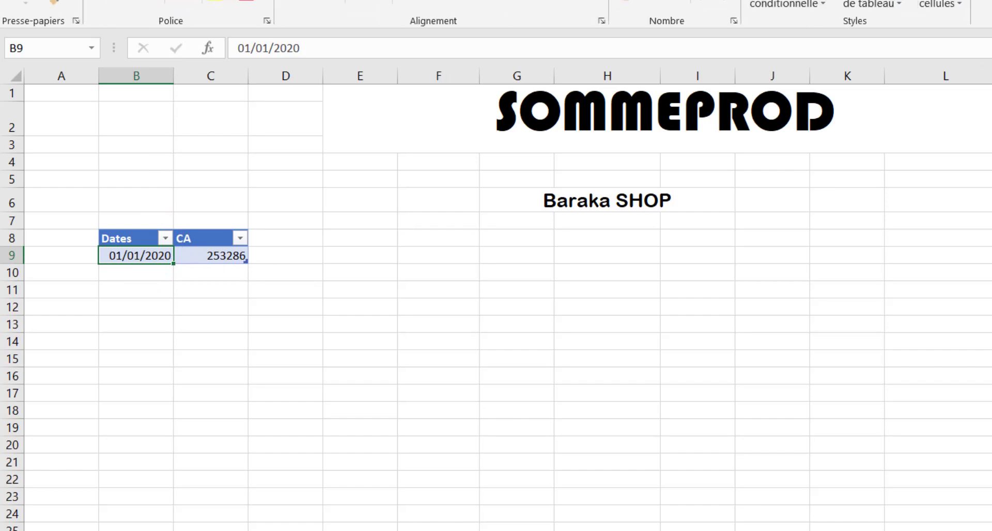
click(801, 39)
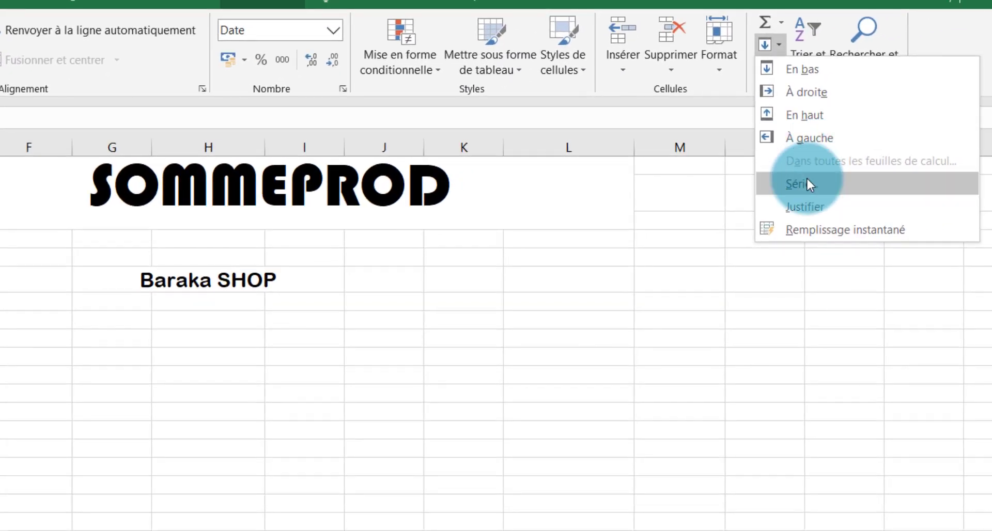
click(807, 178)
click(250, 380)
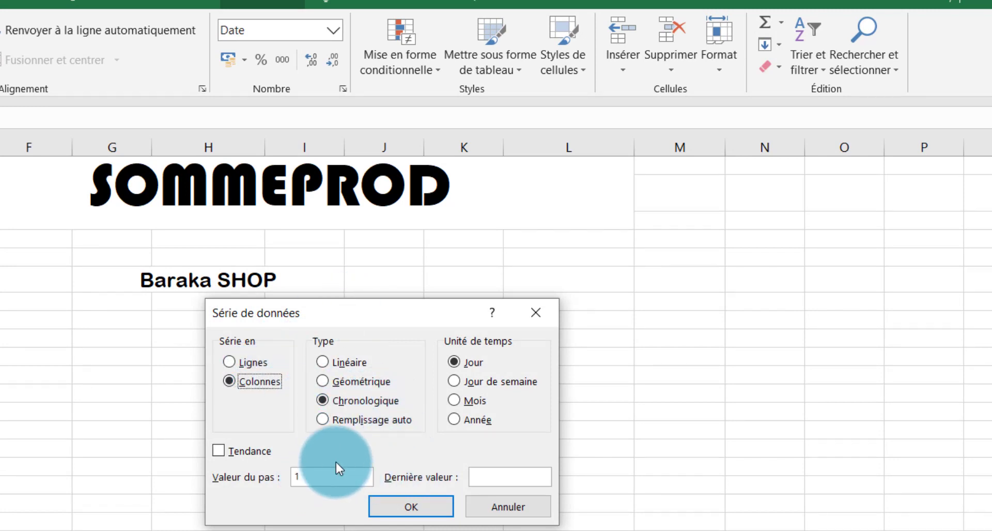
click(495, 476)
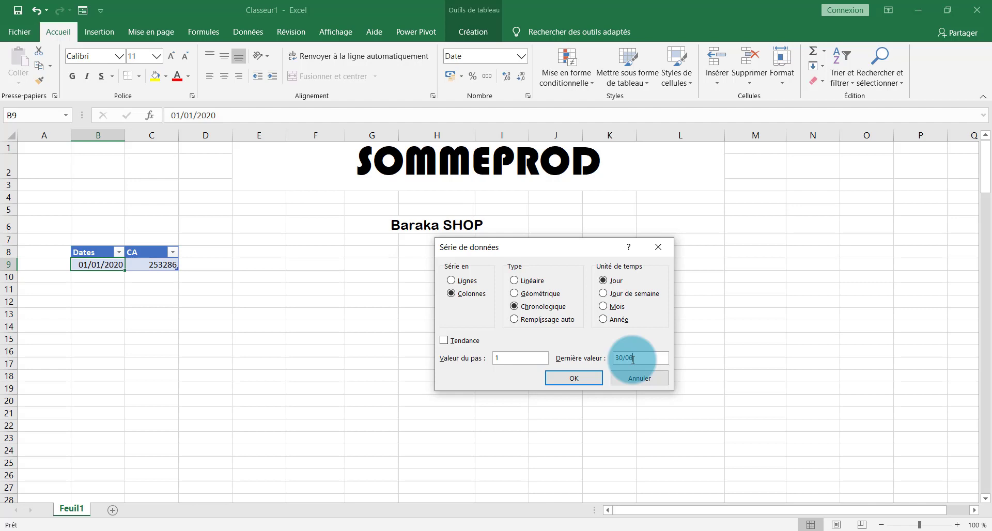
text(30/06/2020)
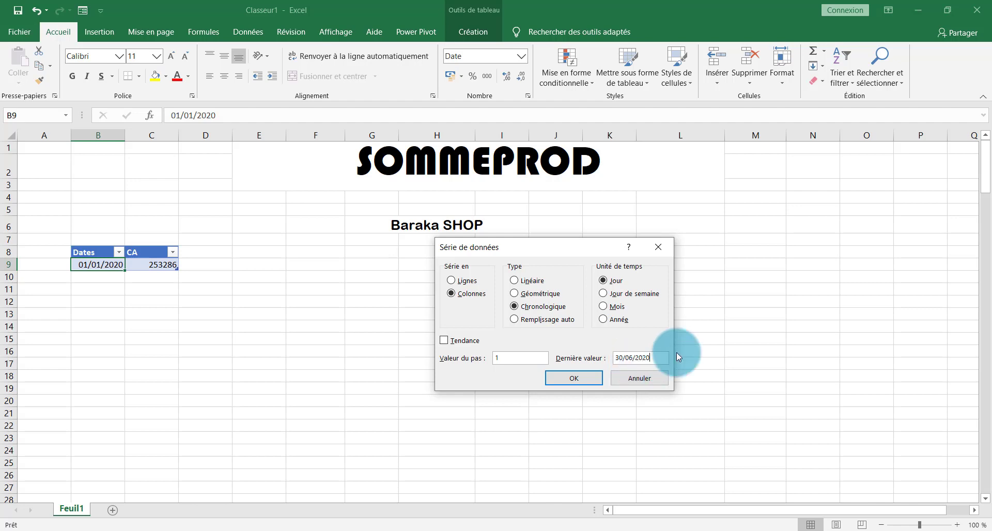
click(575, 378)
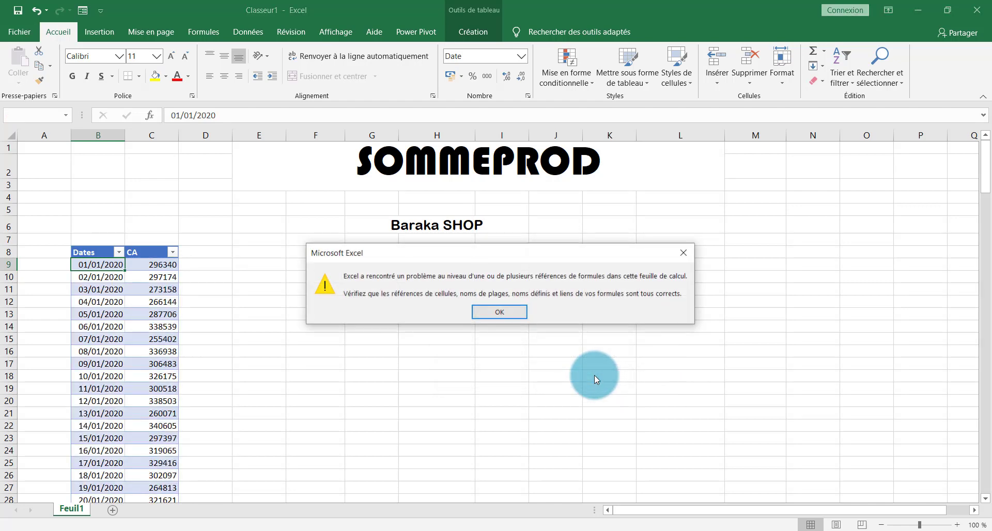
click(494, 324)
Step: Define a named range for all the date values in B9:B190
click(135, 275)
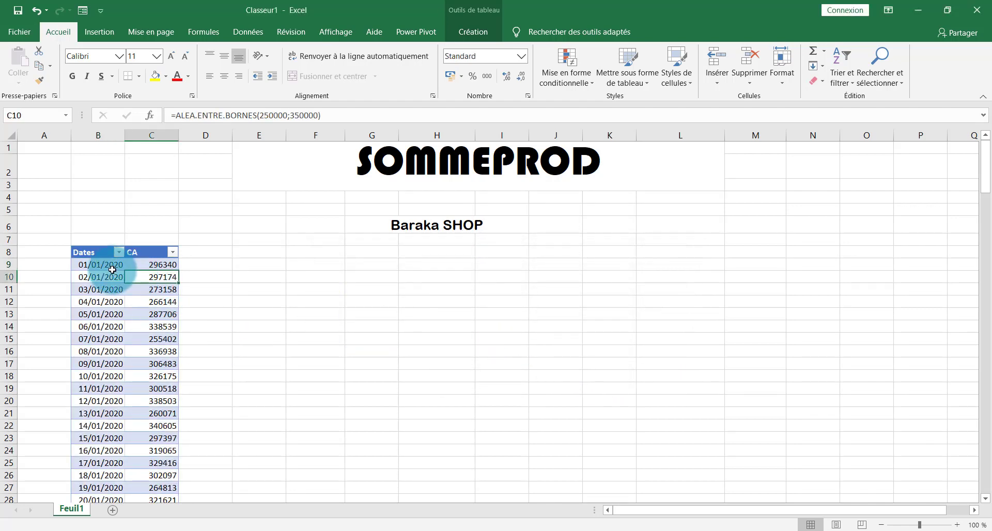
click(101, 265)
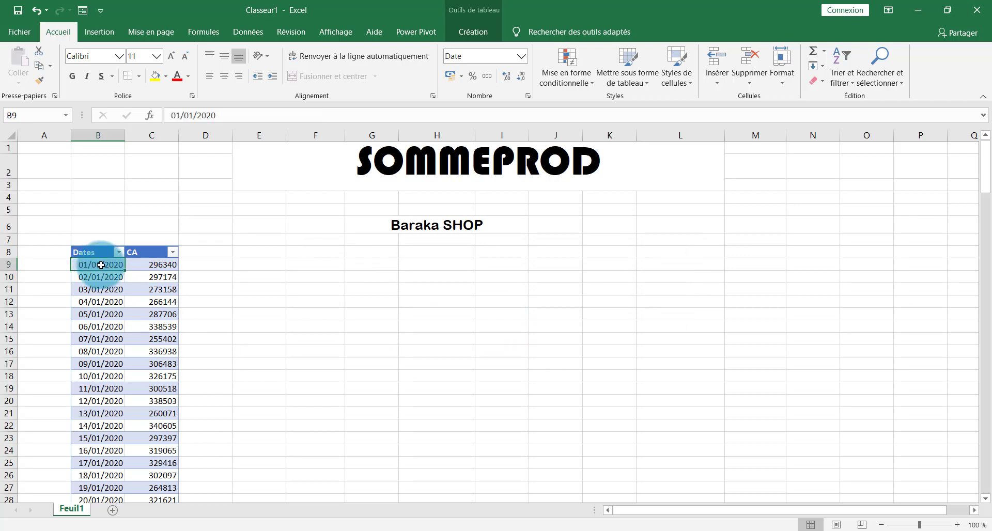
drag(102, 265, 111, 482)
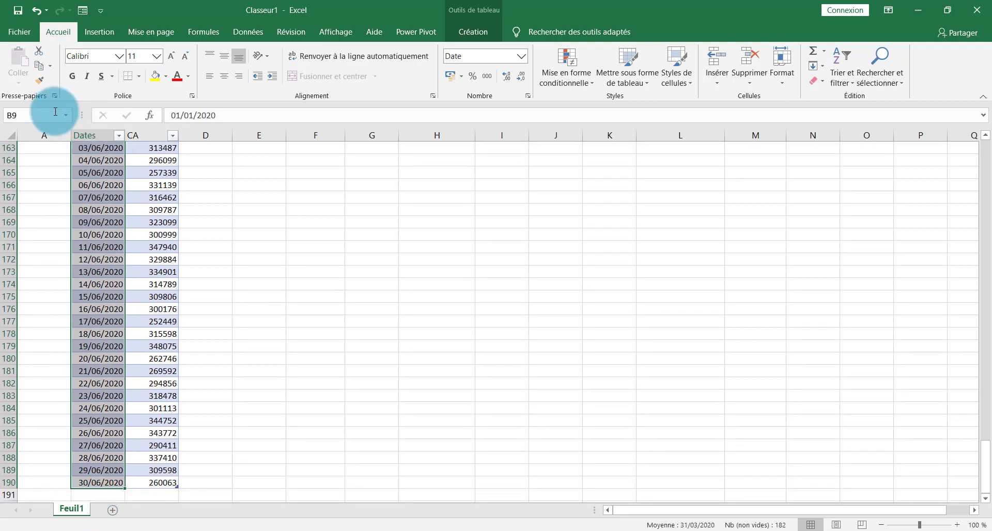
click(39, 113)
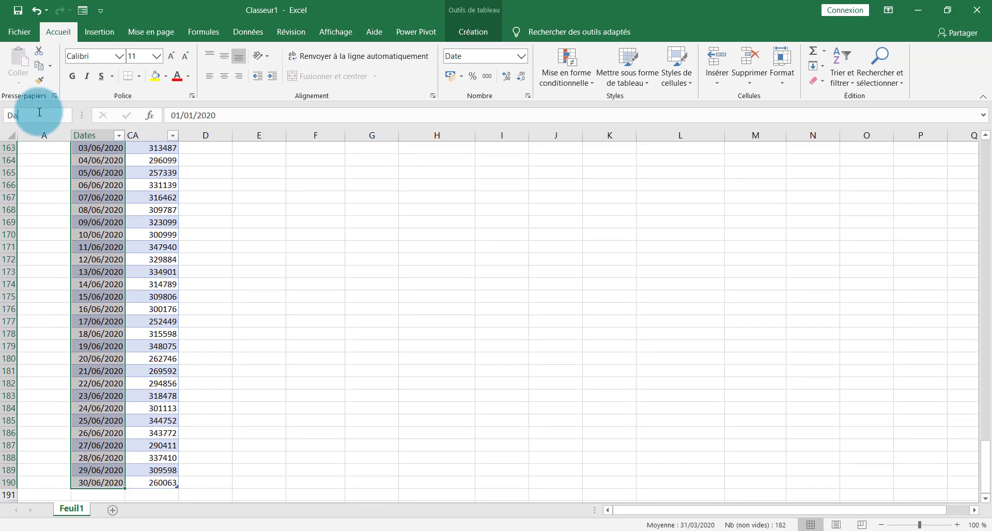
key(Return)
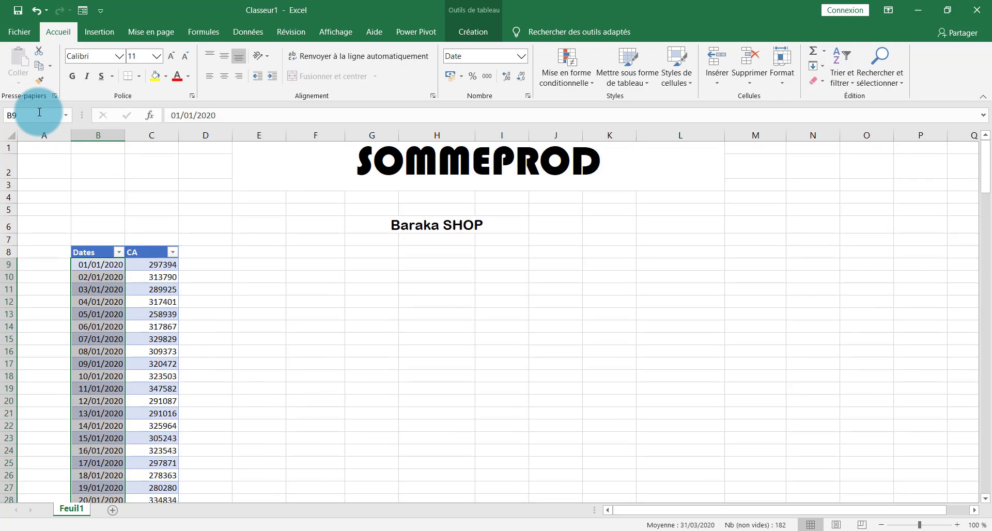
Step: Define the name CA for the revenue values in C9:C190
click(157, 265)
drag(157, 265, 155, 467)
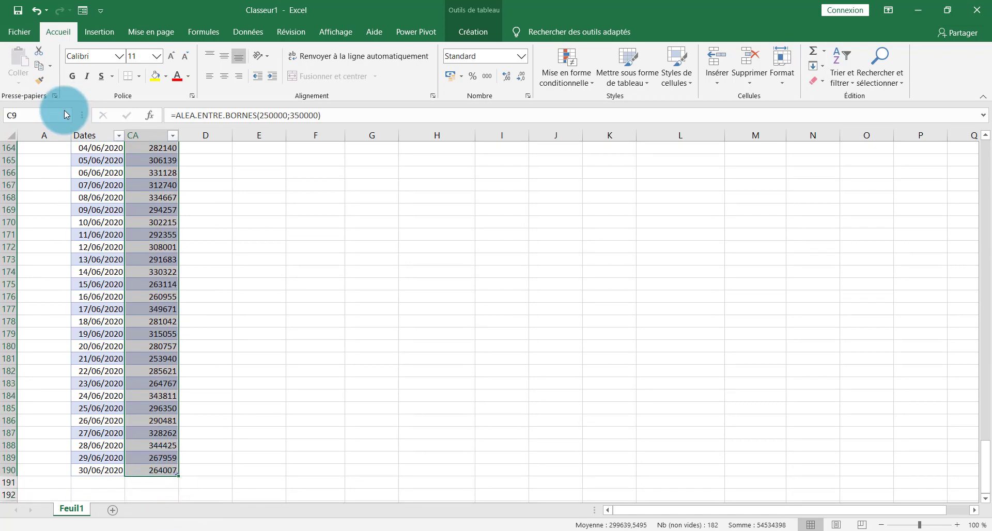
click(44, 116)
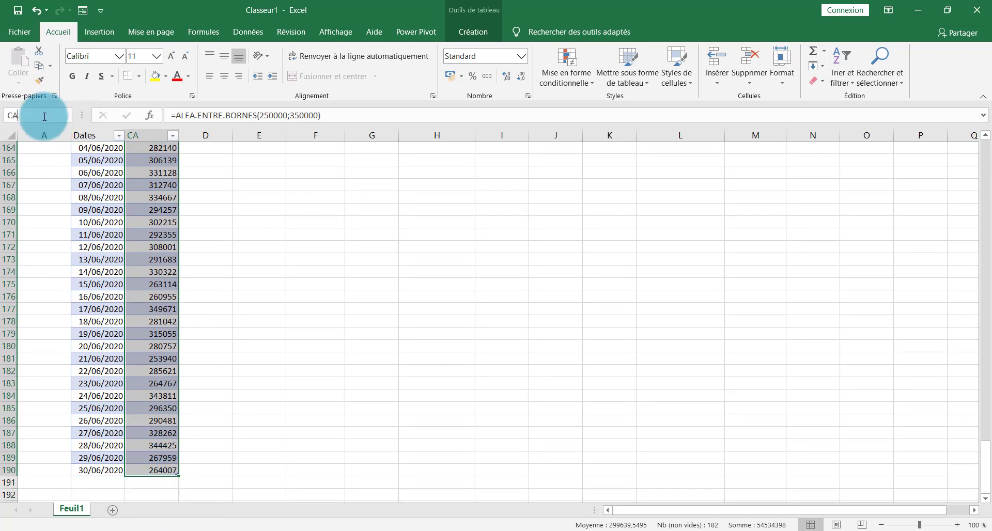
key(Return)
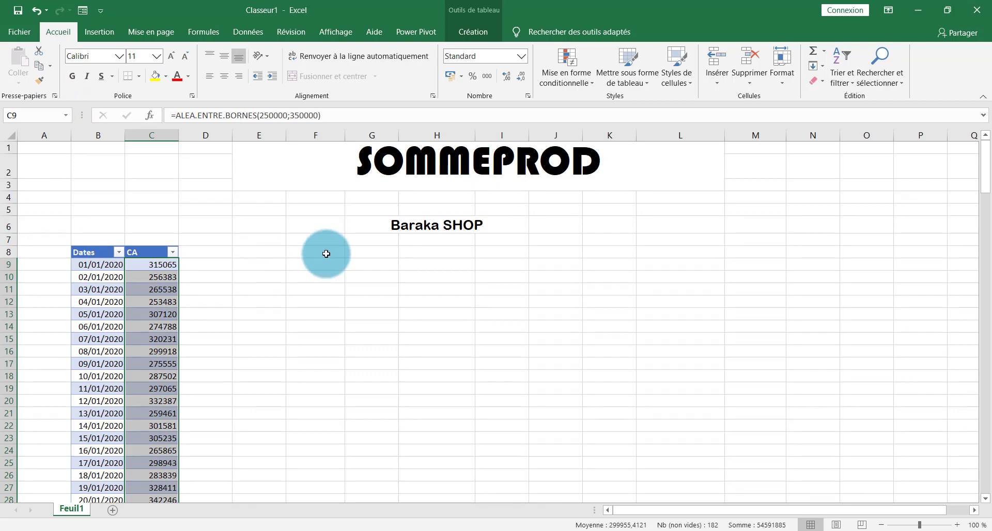
Step: Enter the headers "Jr de semaine" in G8 and "Jr en Chiffre" in H8
click(356, 253)
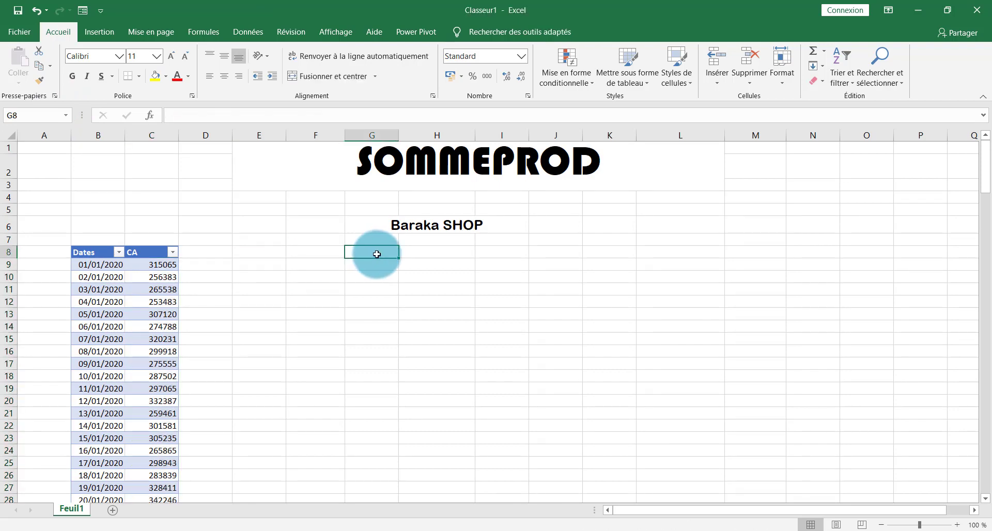
text(Jr)
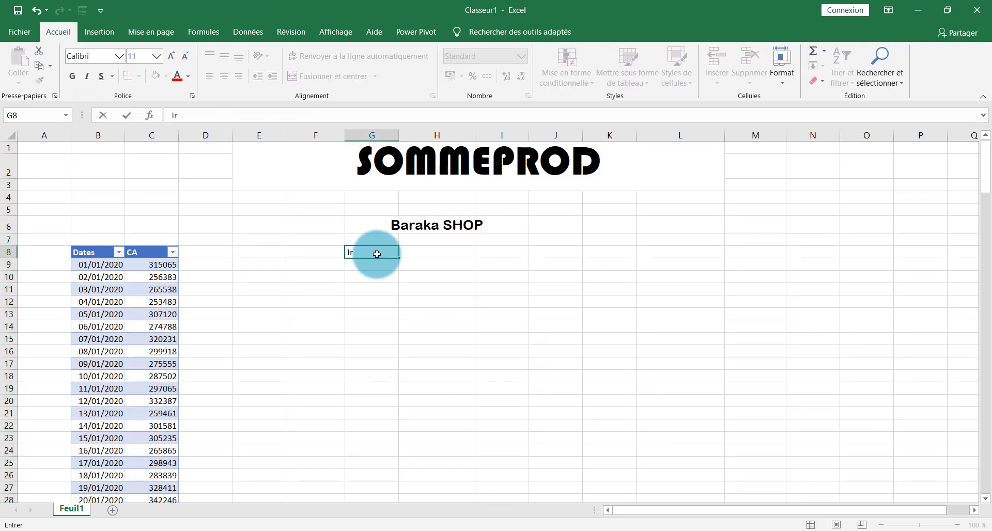
text( de semaine)
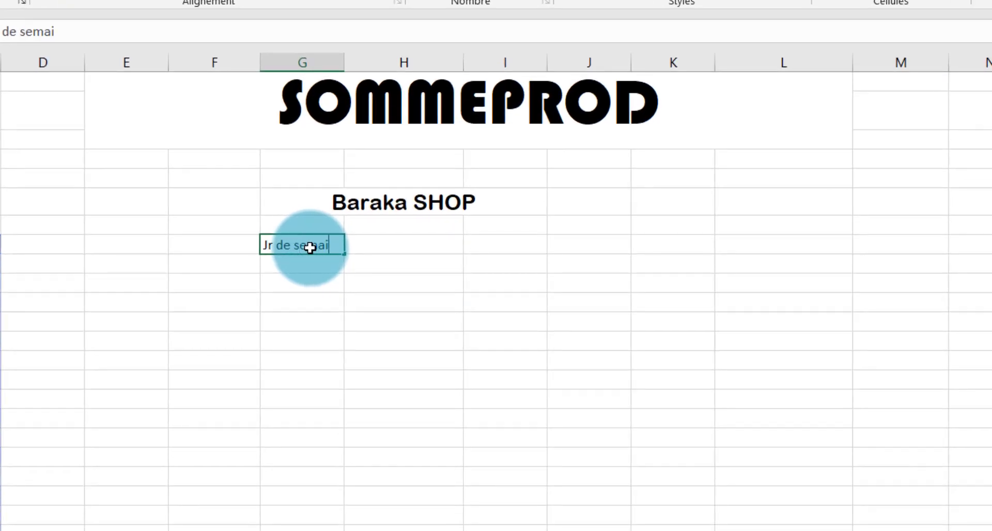
key(Tab)
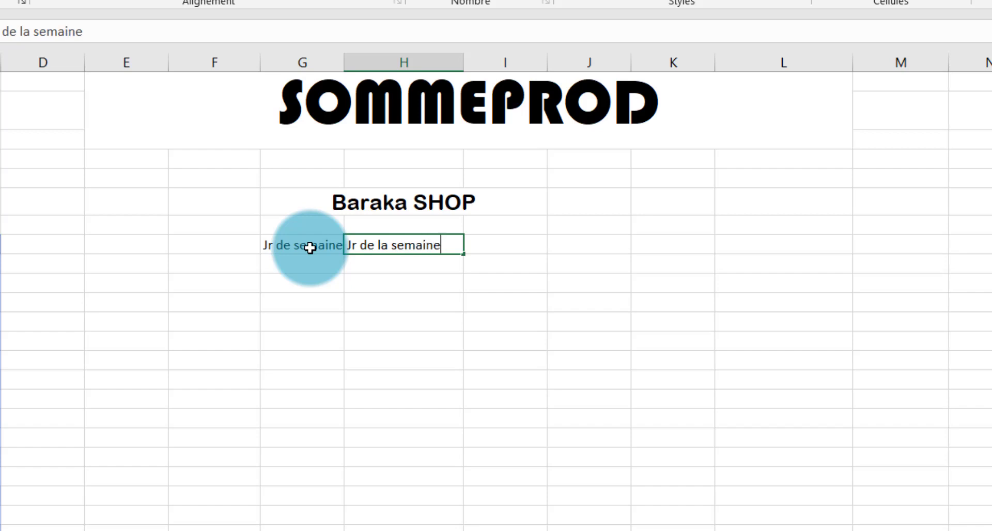
key(BackSpace)
key(BackSpace)
key(BackSpace)
key(BackSpace)
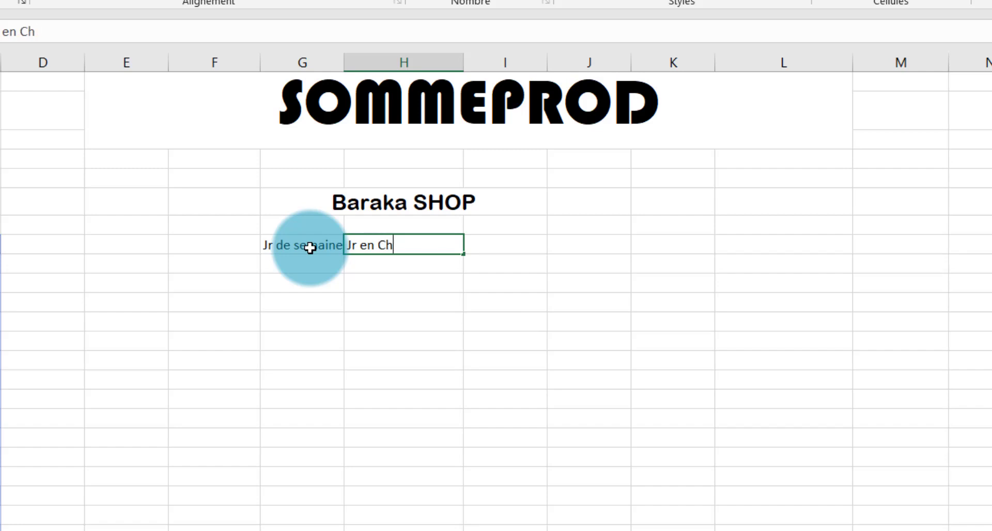
key(Tab)
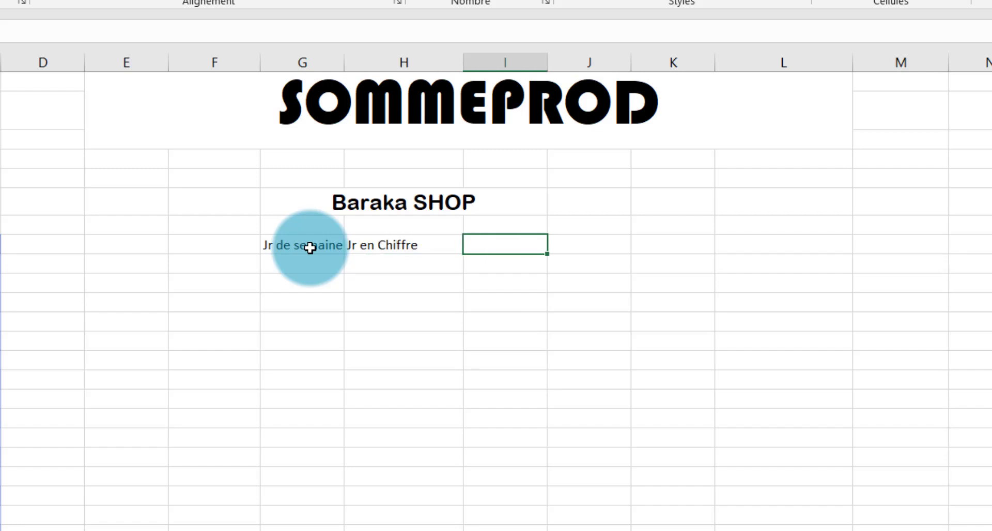
Step: Enter the header "Résumé des ventes" in I8
text(R&é)
key(BackSpace)
key(BackSpace)
text(ésumé des ventes)
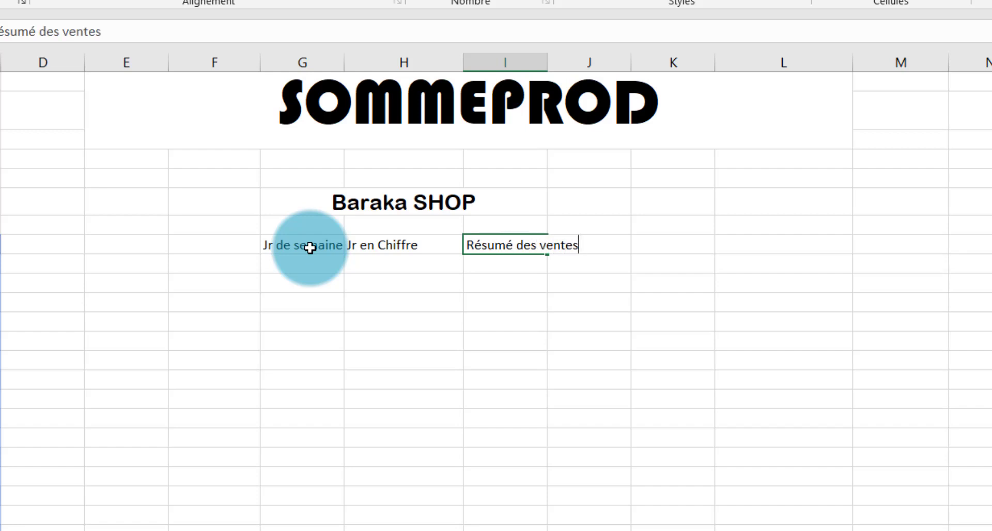
key(Return)
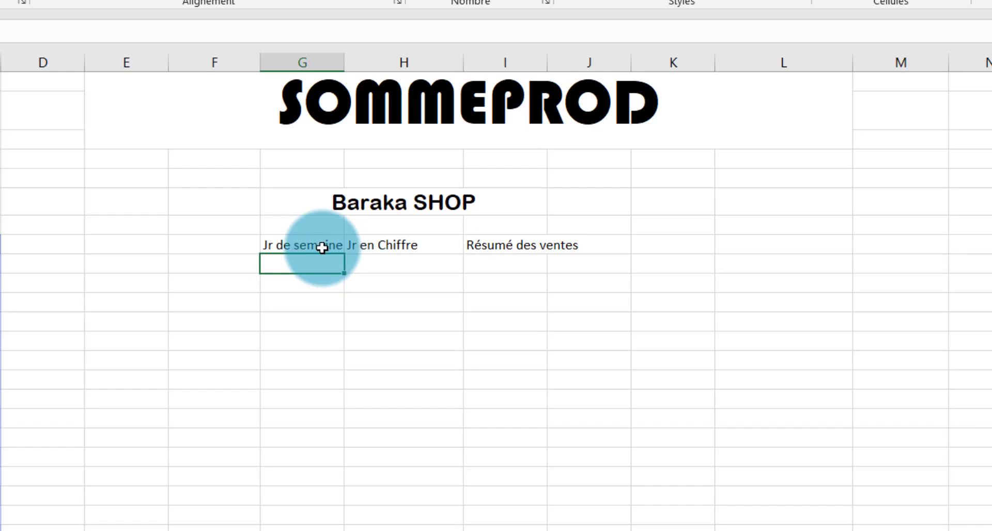
Step: Enter Dimanche in G9 and fill the weekday names down to Samedi in G15
click(306, 248)
click(304, 262)
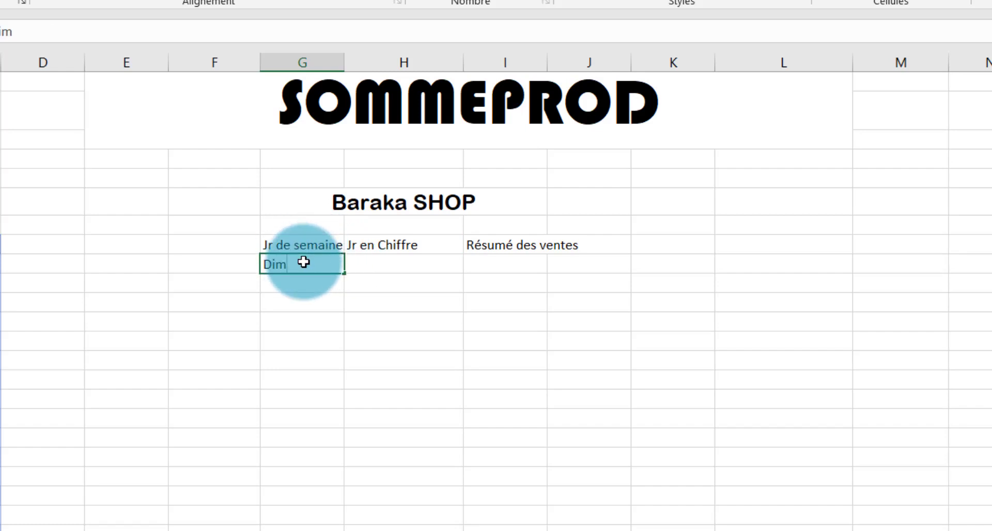
click(361, 264)
click(334, 266)
drag(345, 274, 333, 383)
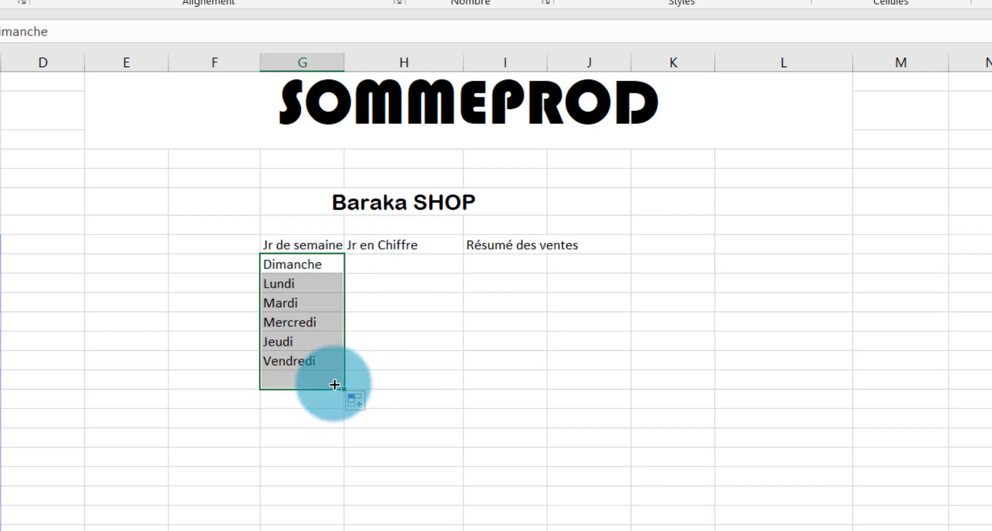
click(411, 263)
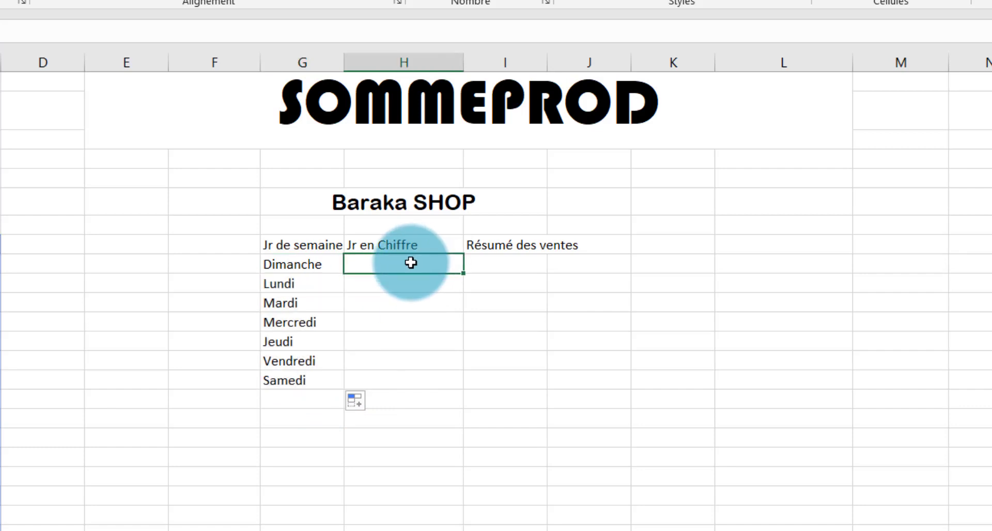
Step: Enter 1 in H9 and fill the incremental series from 1 to 7 down to H15
key(Return)
click(455, 263)
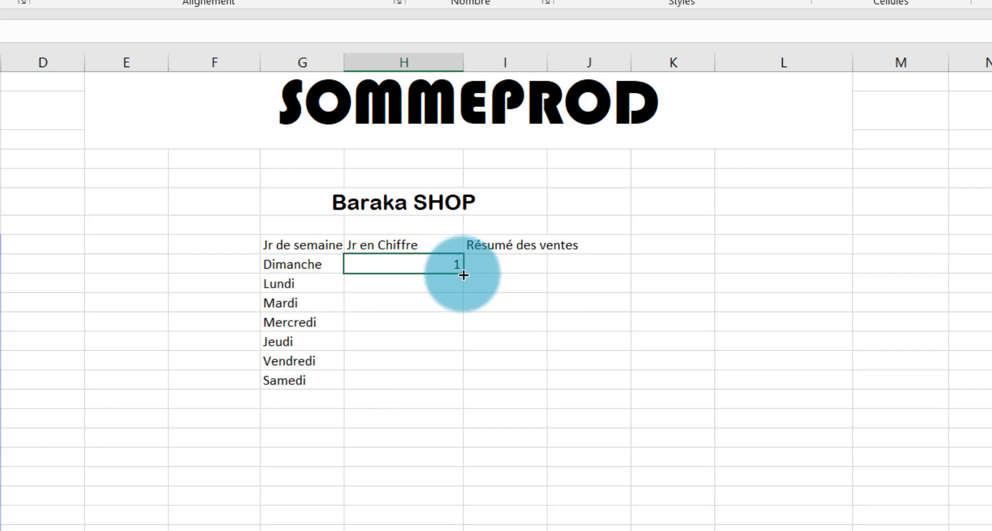
drag(463, 272, 464, 385)
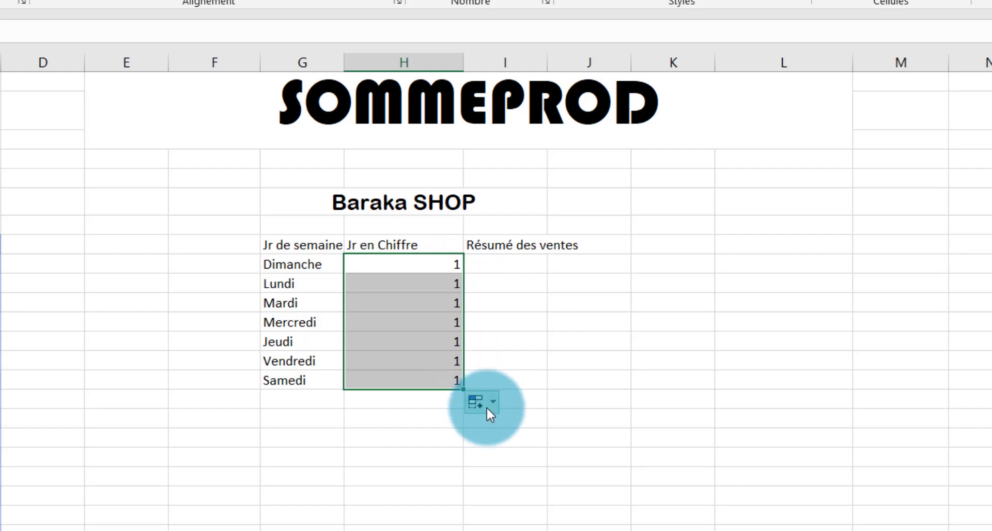
click(476, 403)
click(538, 454)
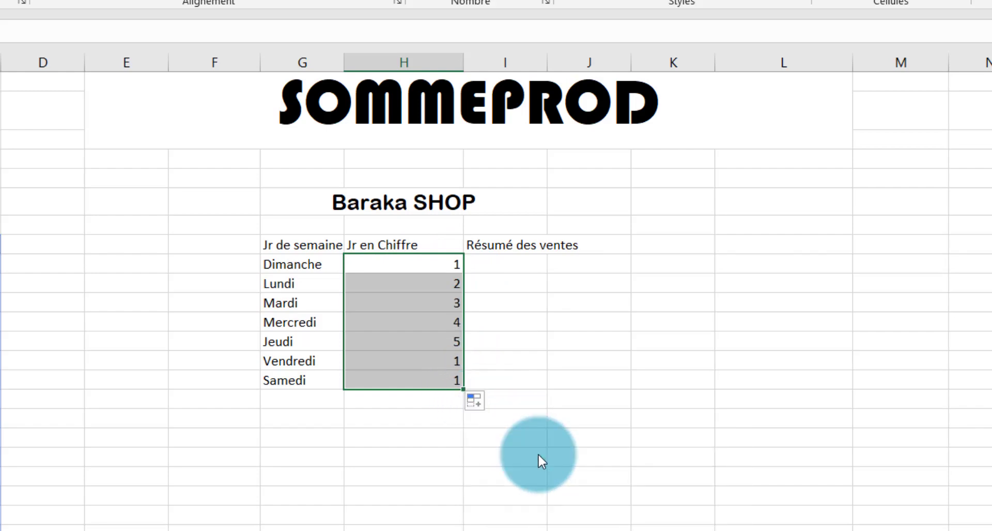
click(434, 285)
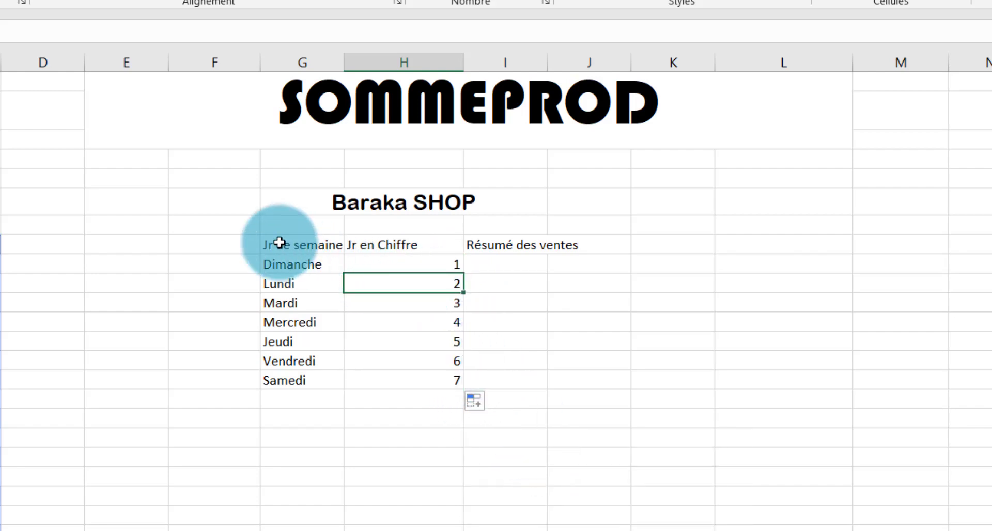
Step: Apply the Titre 1 cell style to the summary headers in G8:I8
drag(277, 244, 499, 245)
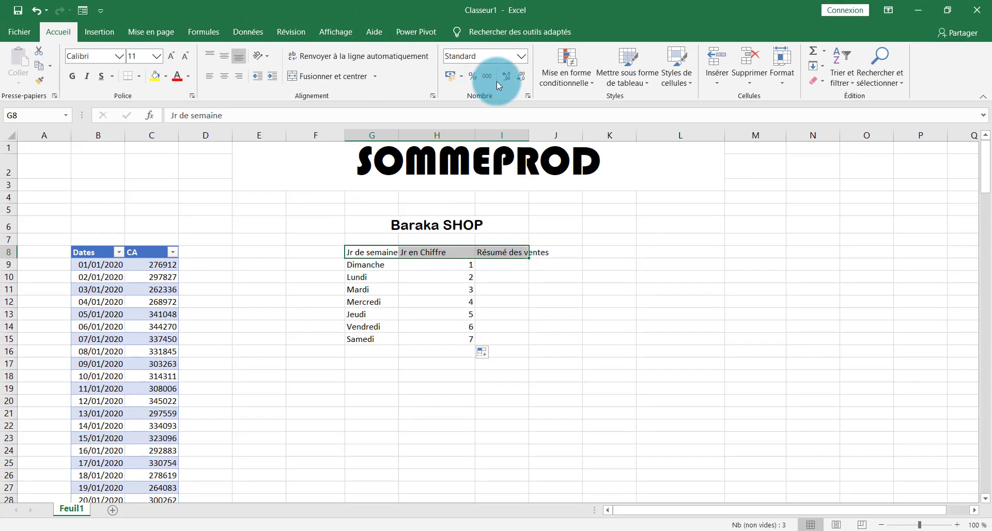
click(684, 78)
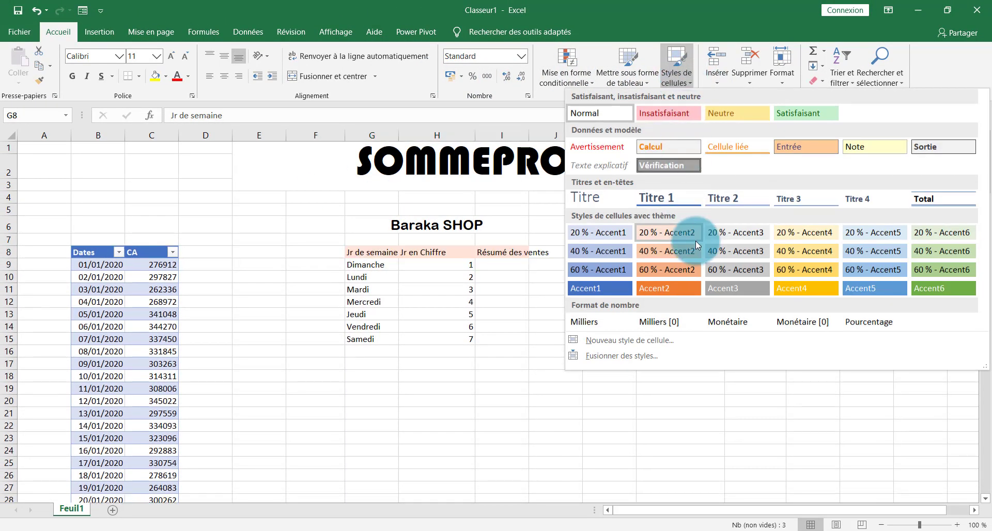
click(679, 198)
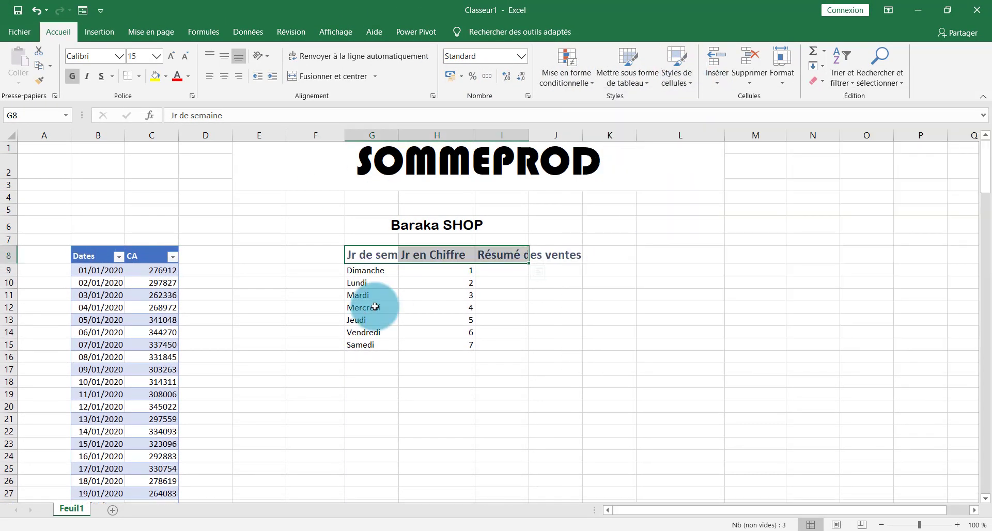
Step: Apply the 20 % - Accent1 cell style to the summary body in G9:J15
drag(379, 270, 540, 344)
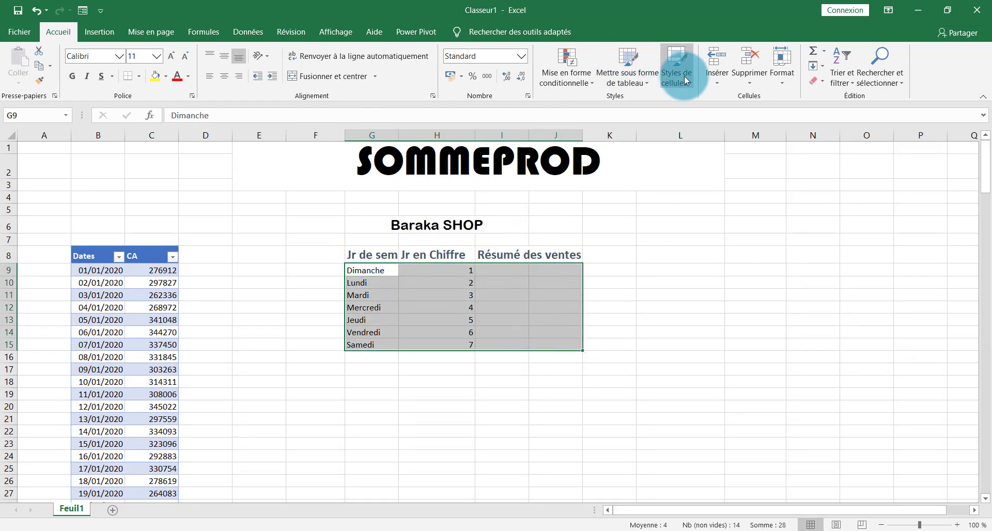
click(679, 73)
click(615, 231)
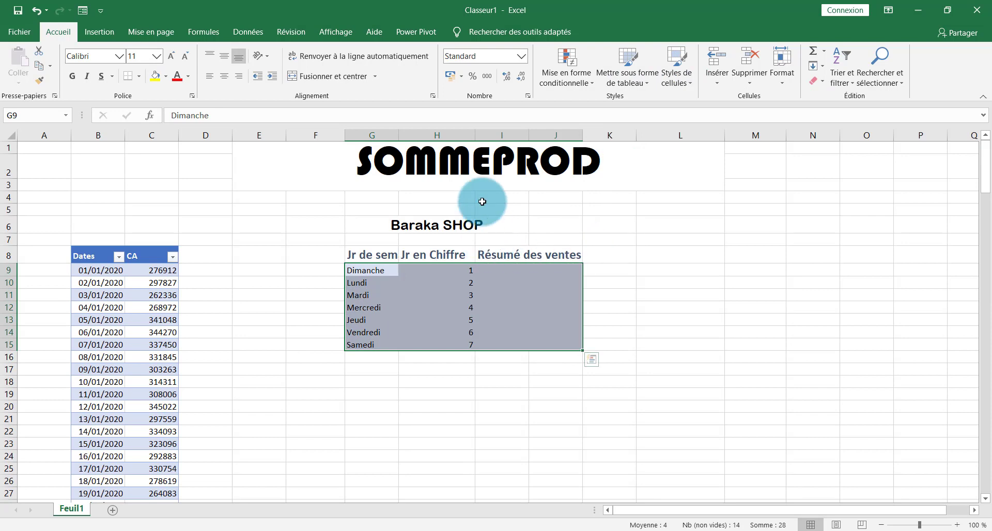
Step: Narrow column H slightly and autofit column I to the Résumé des ventes header
drag(475, 136, 468, 135)
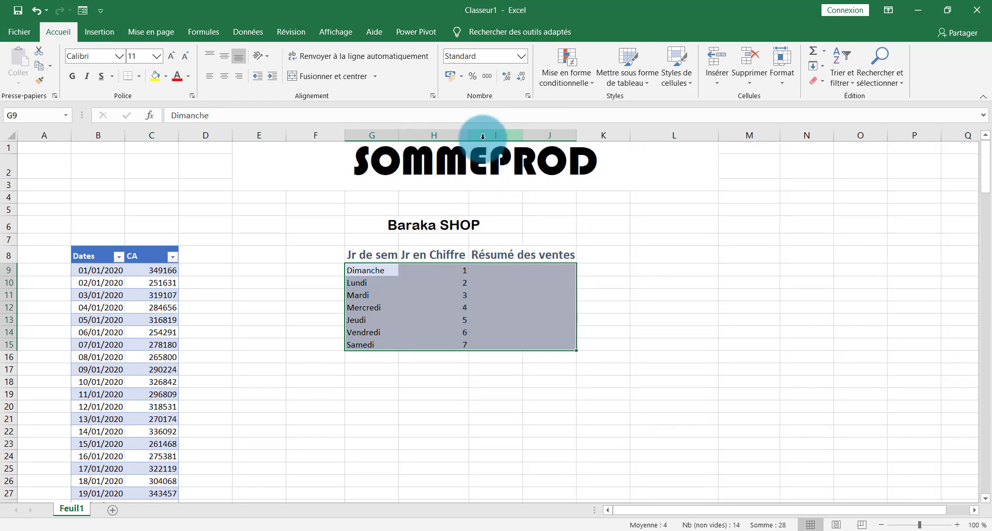
click(613, 259)
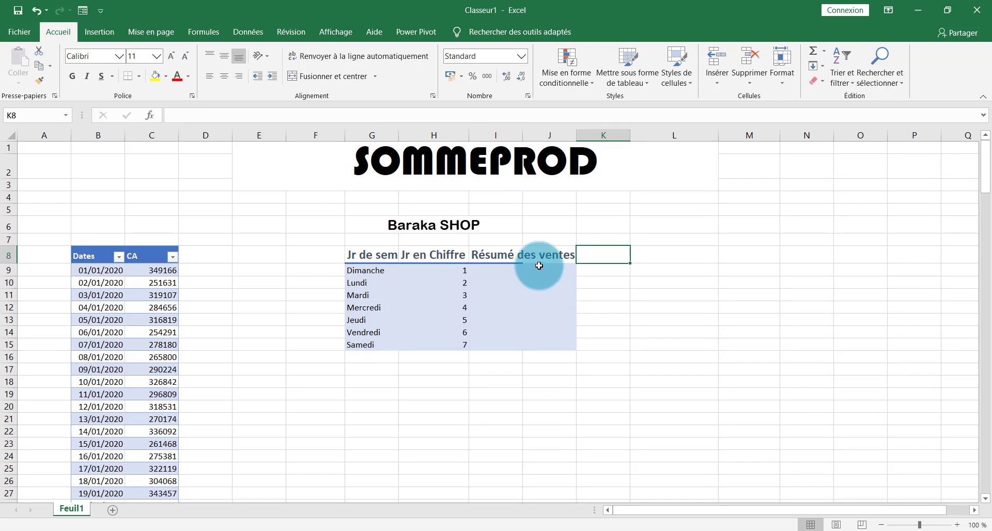
double_click(523, 135)
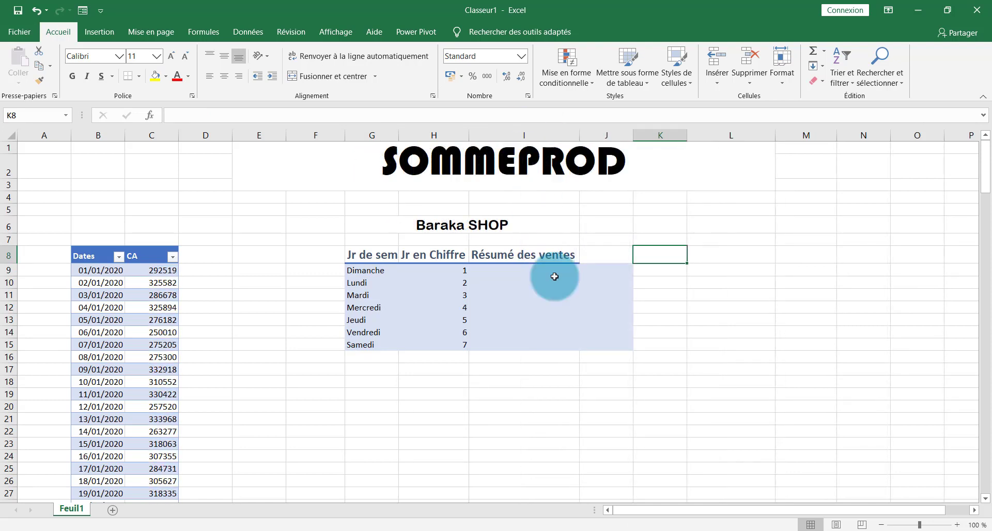
click(620, 334)
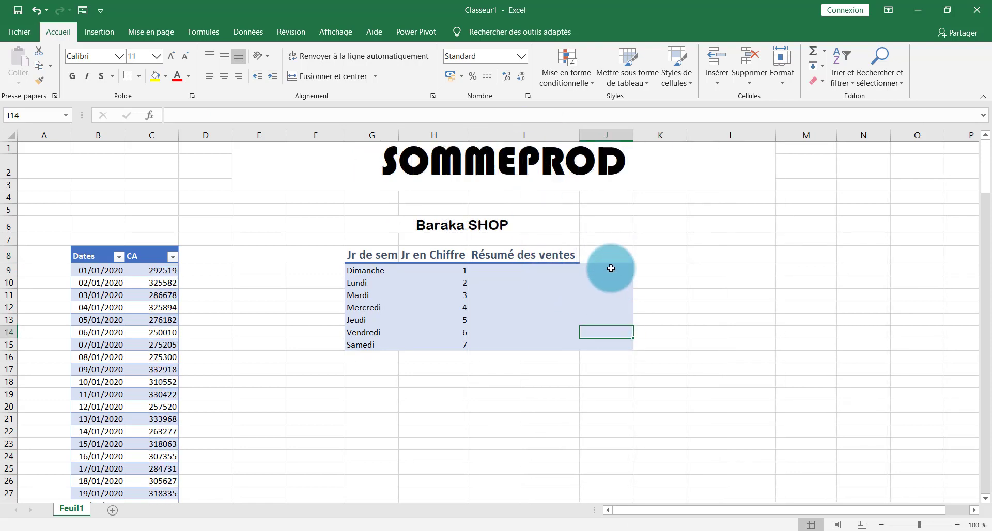
Step: Clear the fill from column J beside the summary by copying the plain format of K9:K14 onto J9:J16
drag(658, 270, 663, 331)
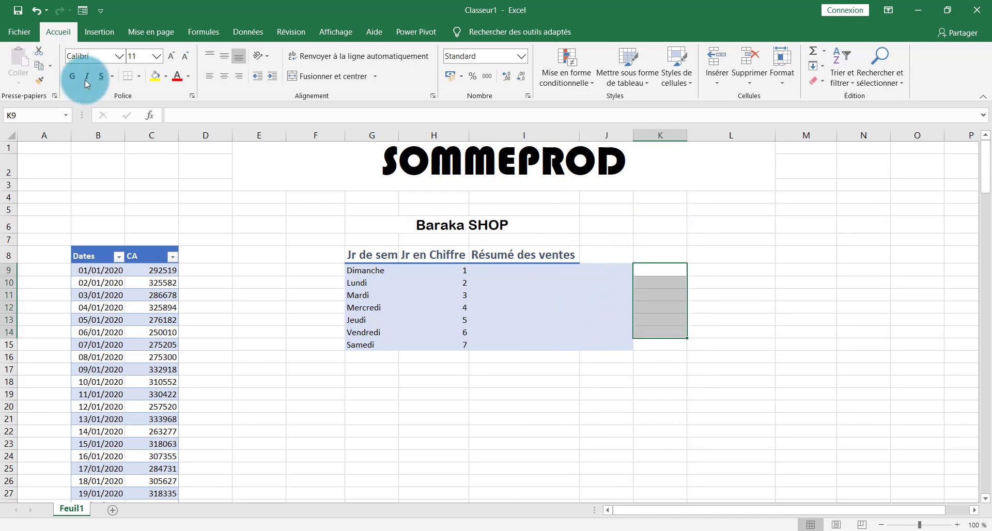
click(40, 81)
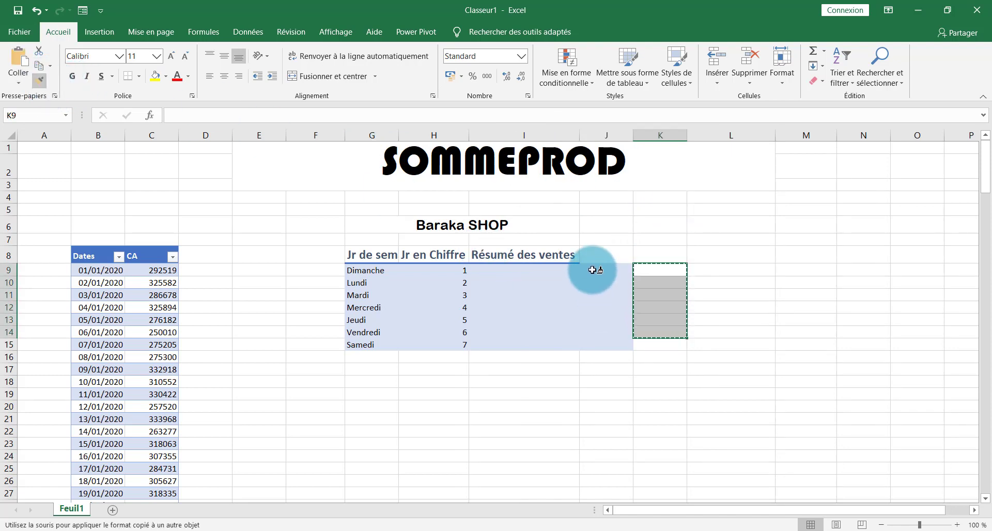
mouse_move(588, 266)
mouse_down()
mouse_move(594, 361)
mouse_move(598, 349)
mouse_up()
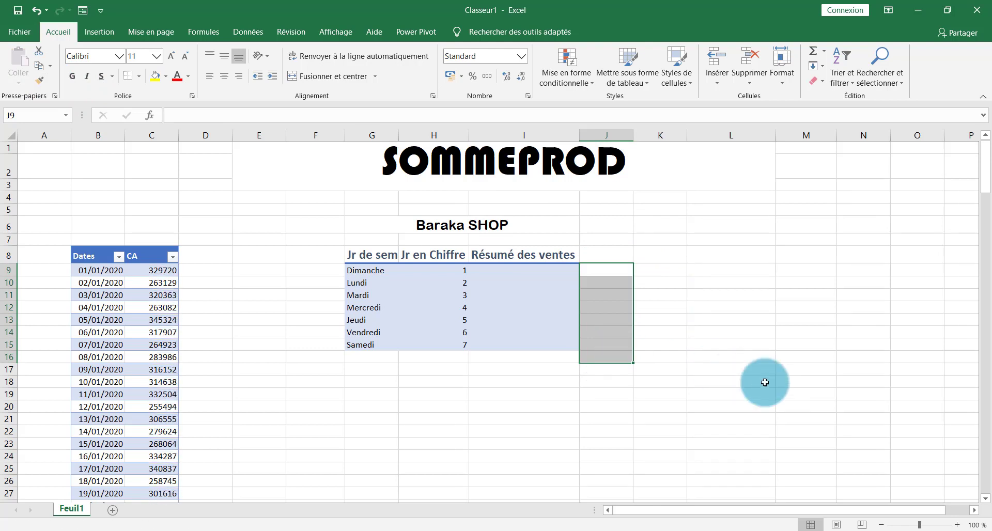
click(764, 381)
click(521, 284)
click(458, 286)
click(607, 407)
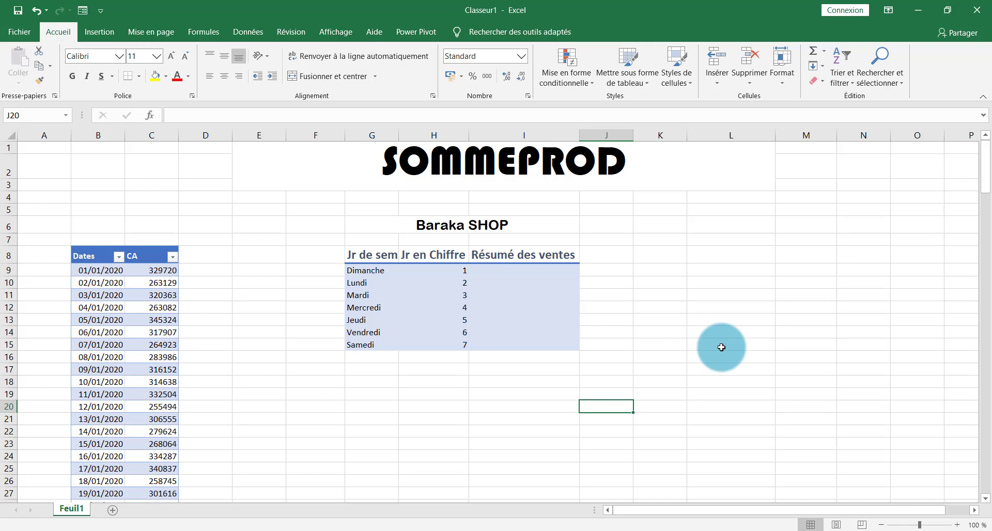
Step: Replace the random formulas in the CA column C9:C190 with their fixed values
click(157, 271)
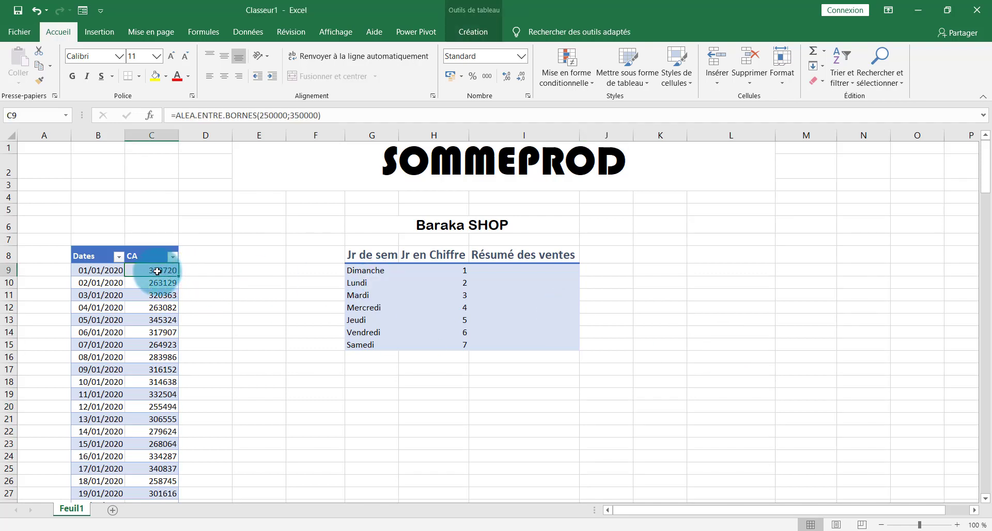
drag(157, 271, 167, 495)
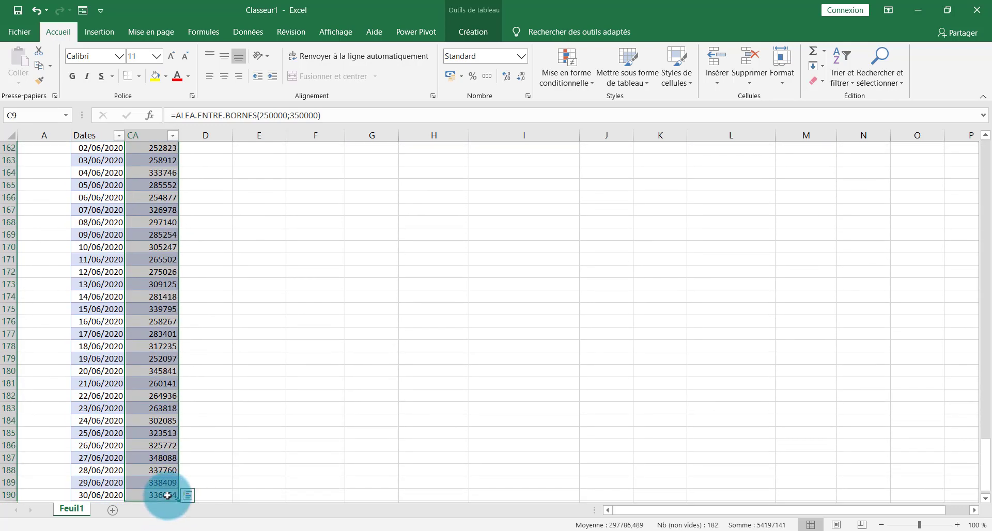
right_click(168, 496)
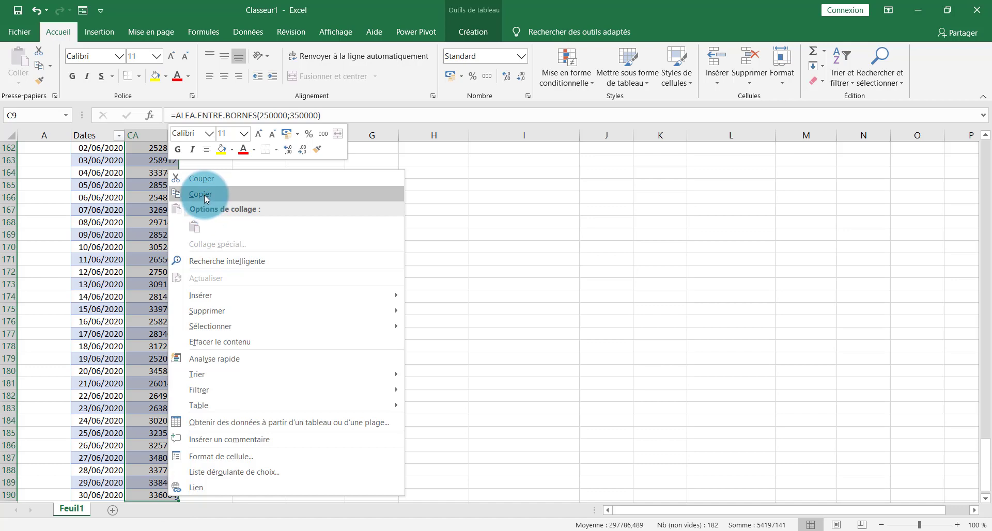
click(200, 194)
right_click(154, 271)
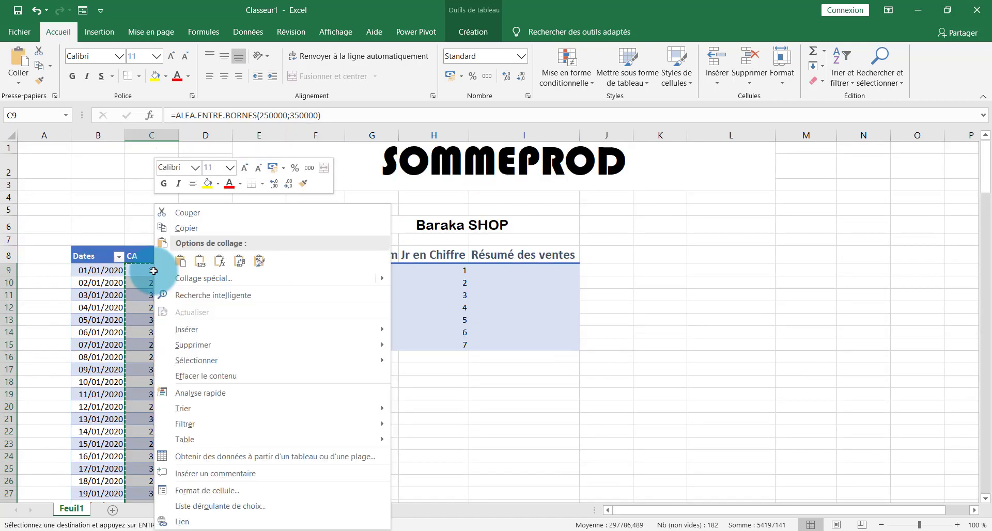
click(201, 267)
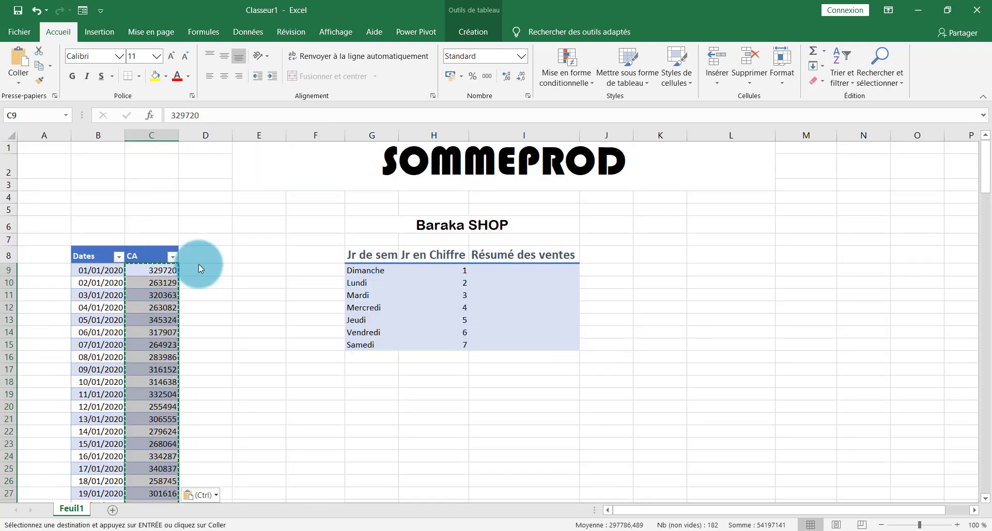
click(170, 271)
key(Escape)
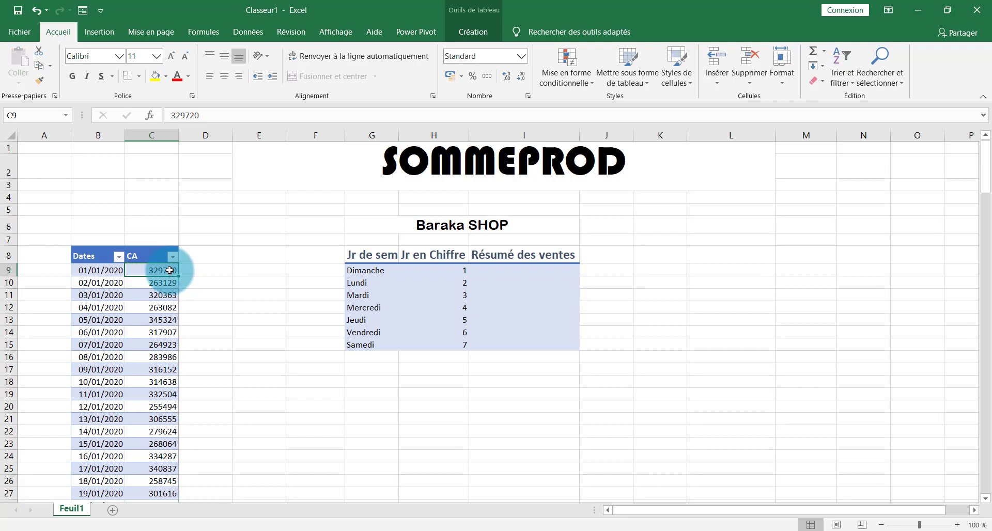
Step: Begin the Dimanche sales formula in I9 as =SOMMEPROD(JOURSEM(Dates)=H9
click(505, 271)
text(=)
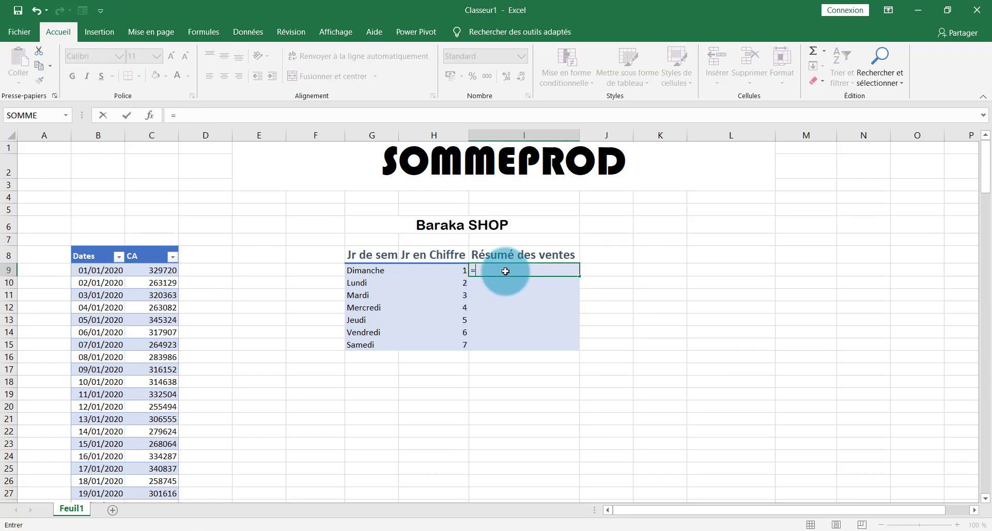
text(somm)
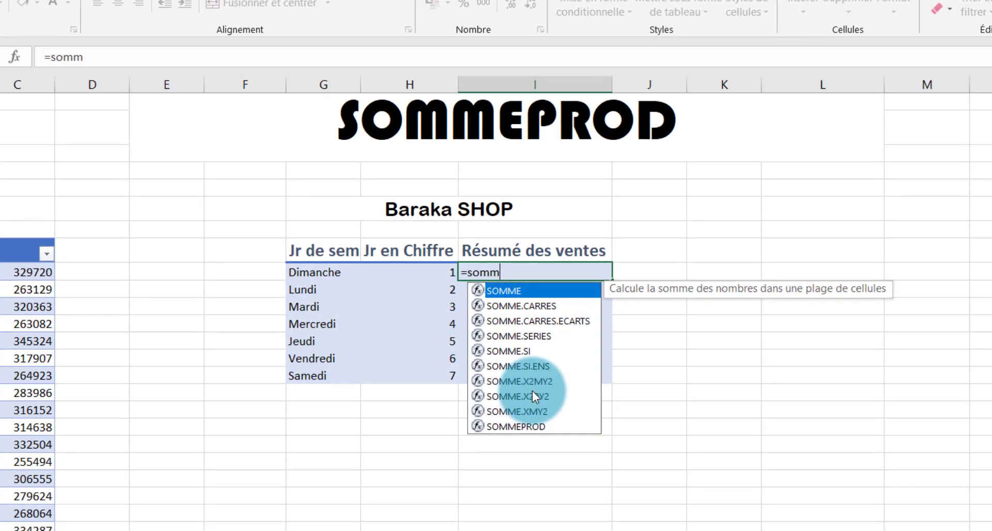
double_click(539, 426)
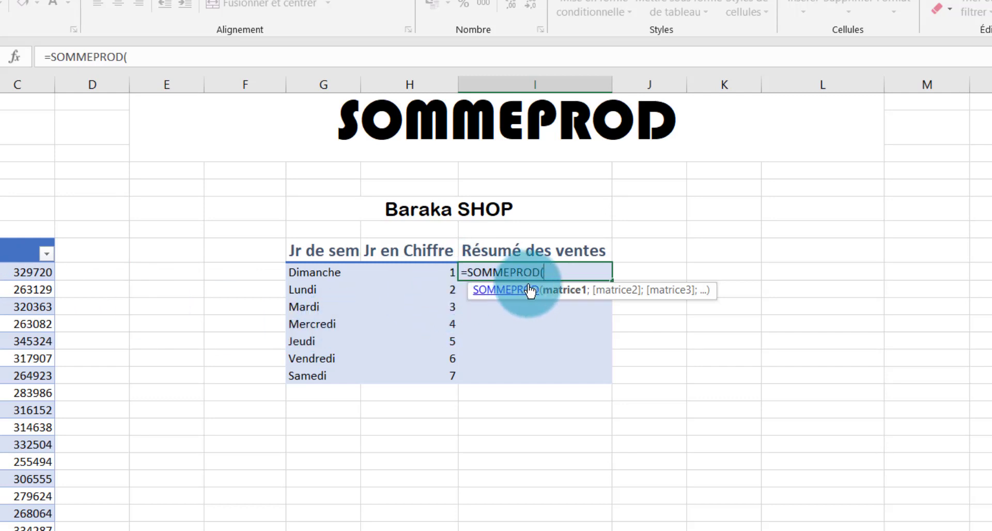
text(jour)
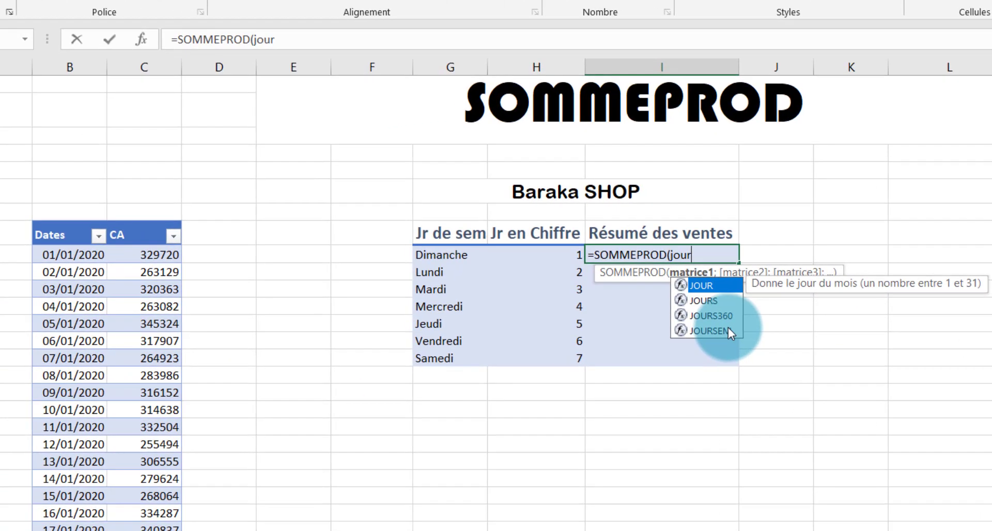
double_click(711, 330)
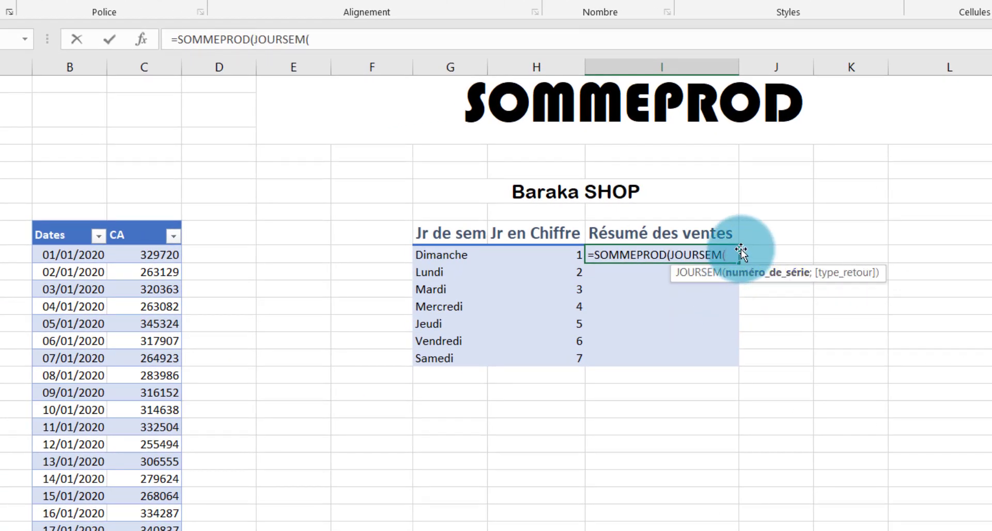
text(da)
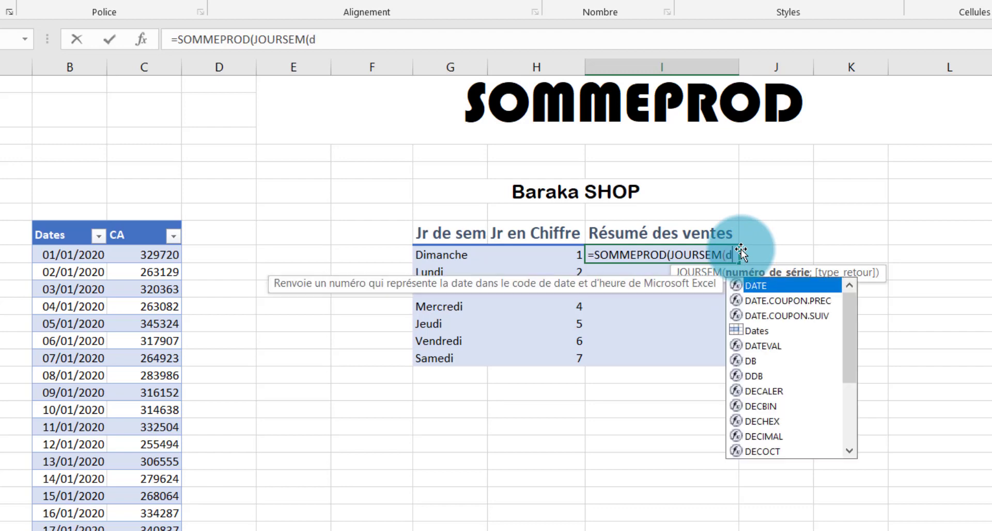
double_click(758, 332)
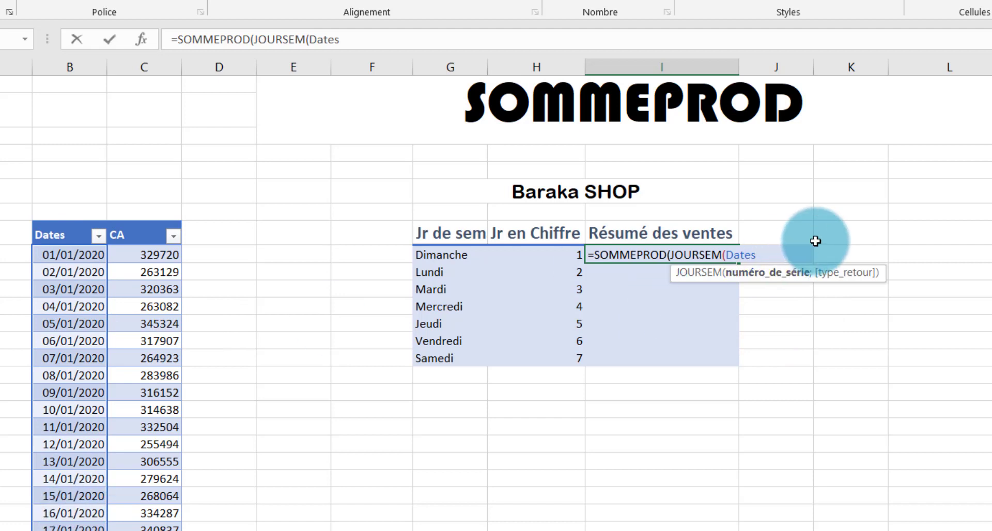
text()=)
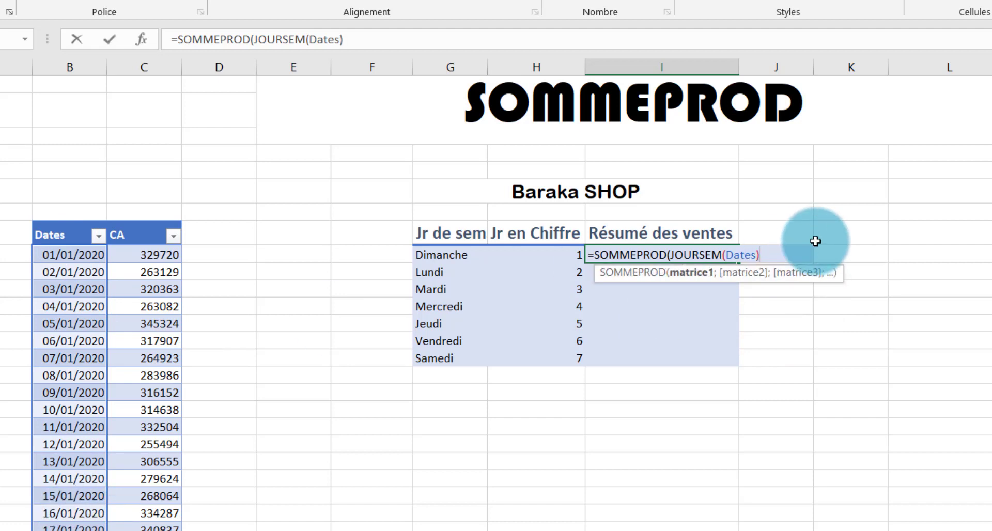
click(542, 255)
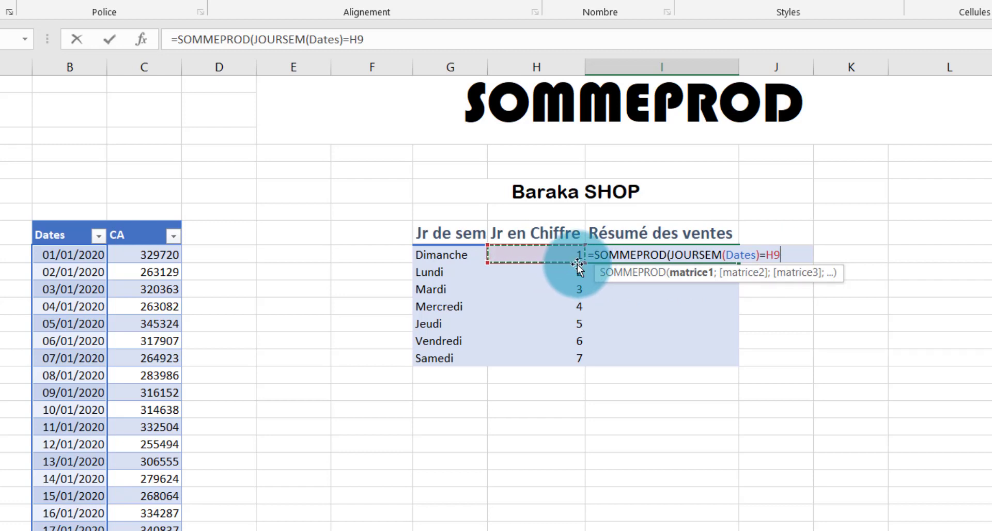
Step: Complete the Dimanche formula in I9 as =SOMMEPROD((JOURSEM(Dates)=H9)*CA) through the function arguments
click(141, 39)
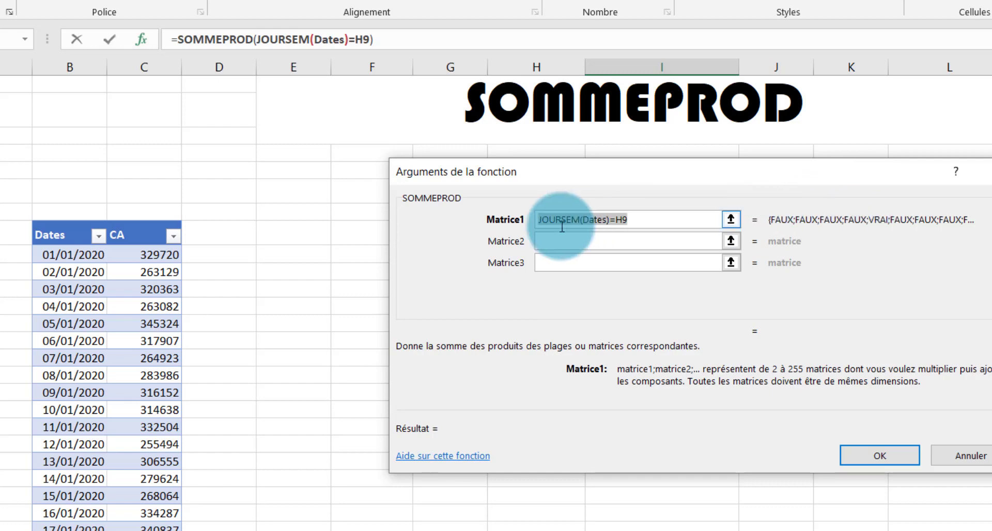
click(539, 219)
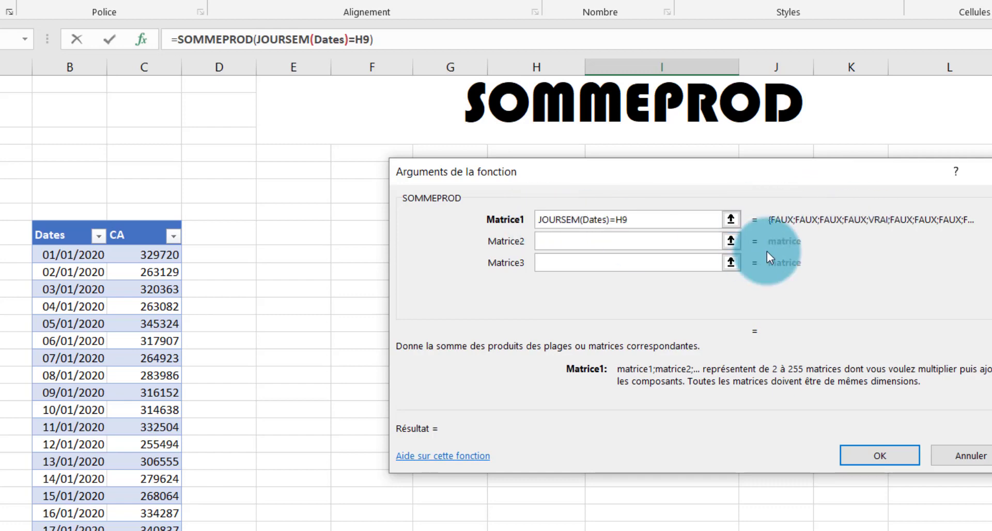
text(()
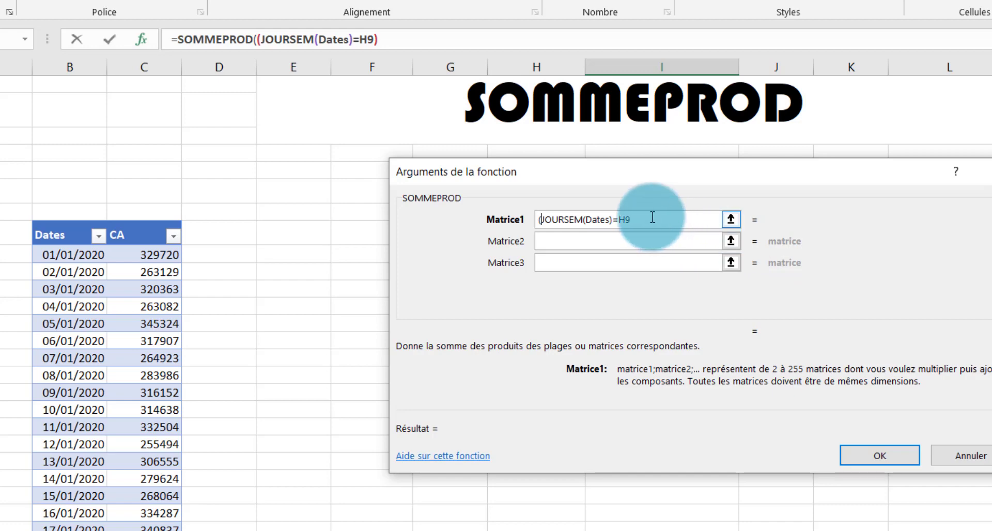
text())
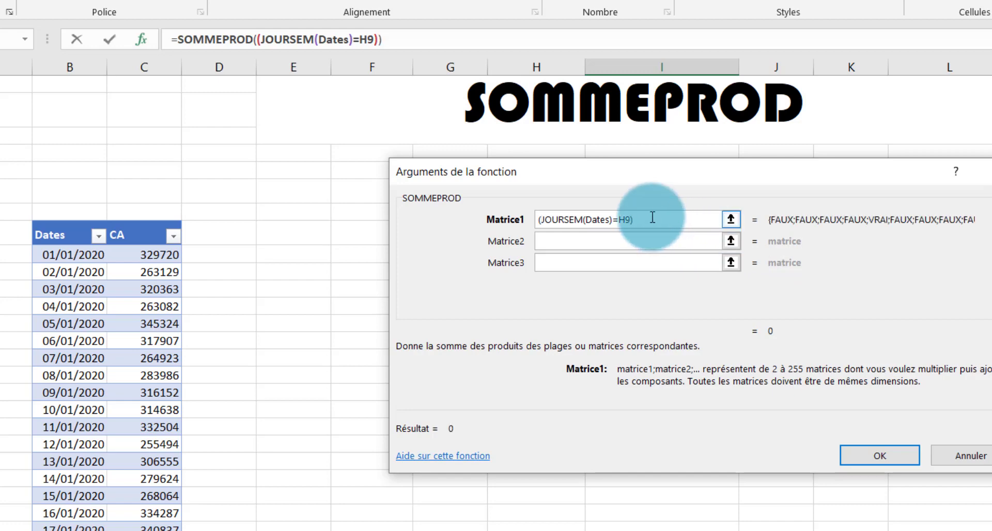
text(*)
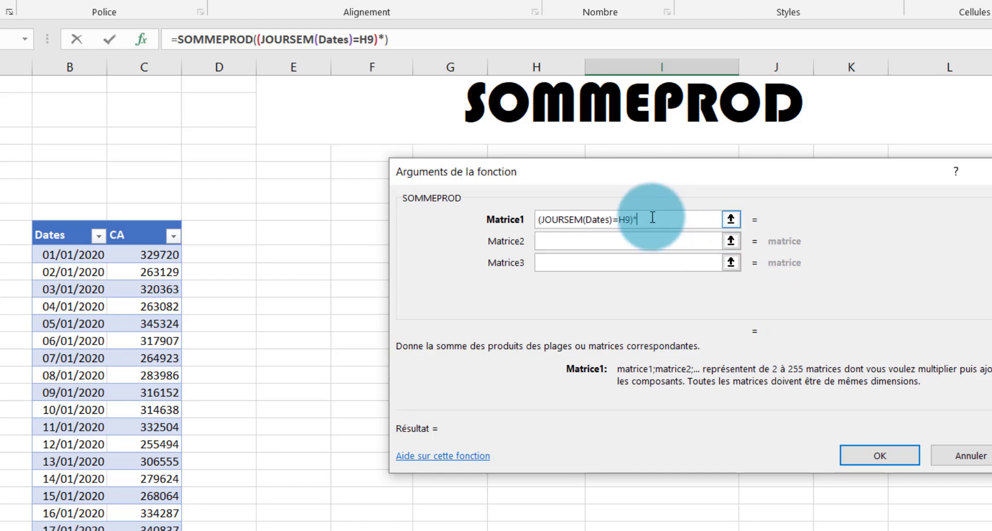
text(CA)
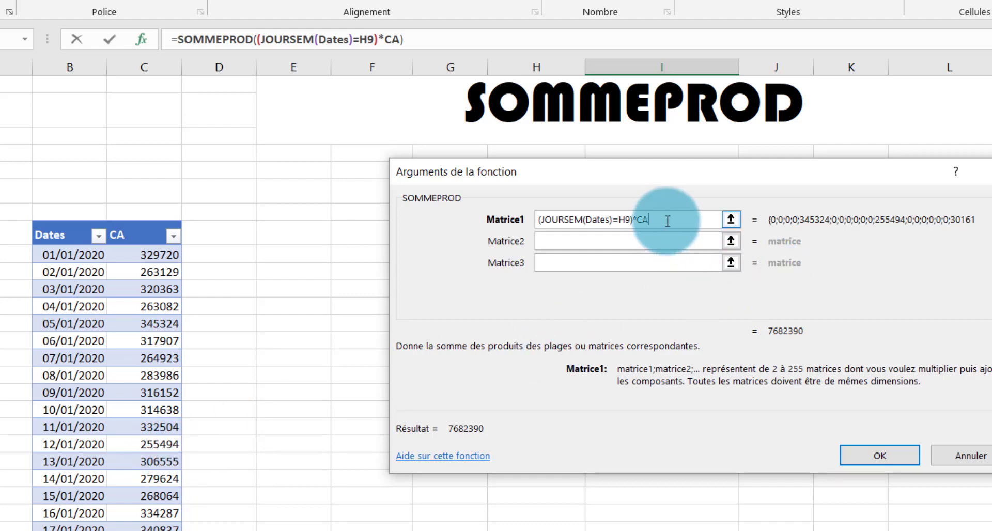
click(891, 458)
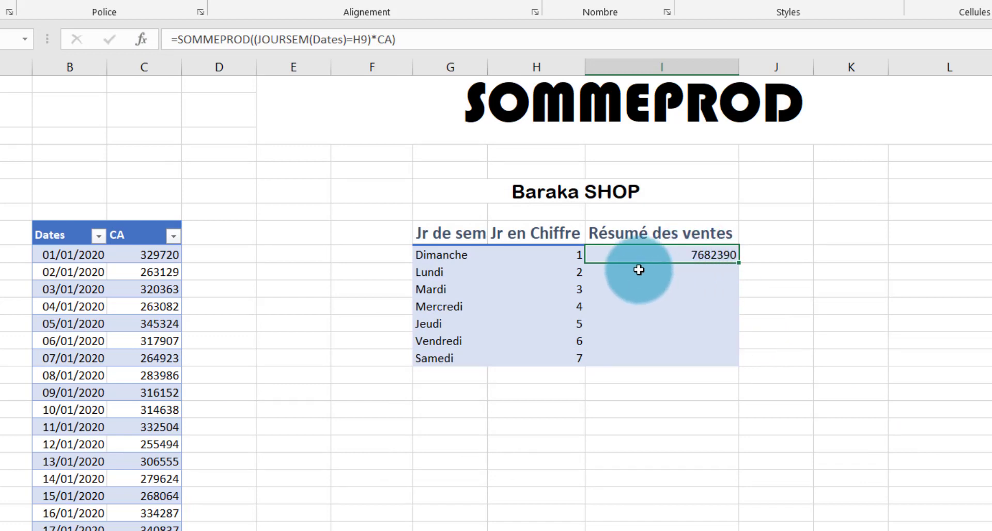
Step: Fill the I9 formula down to I15 and format the results with a thousands separator and no decimals
drag(737, 262, 735, 364)
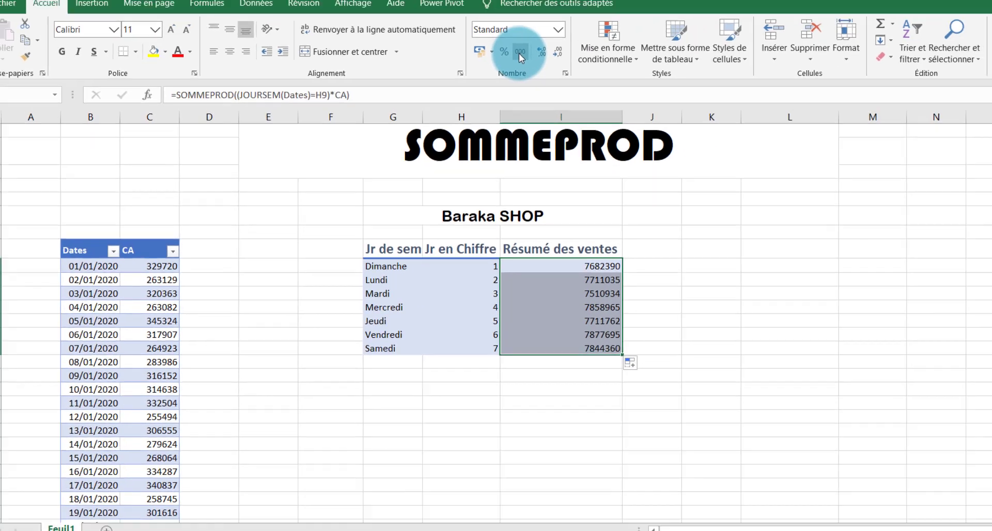
click(519, 53)
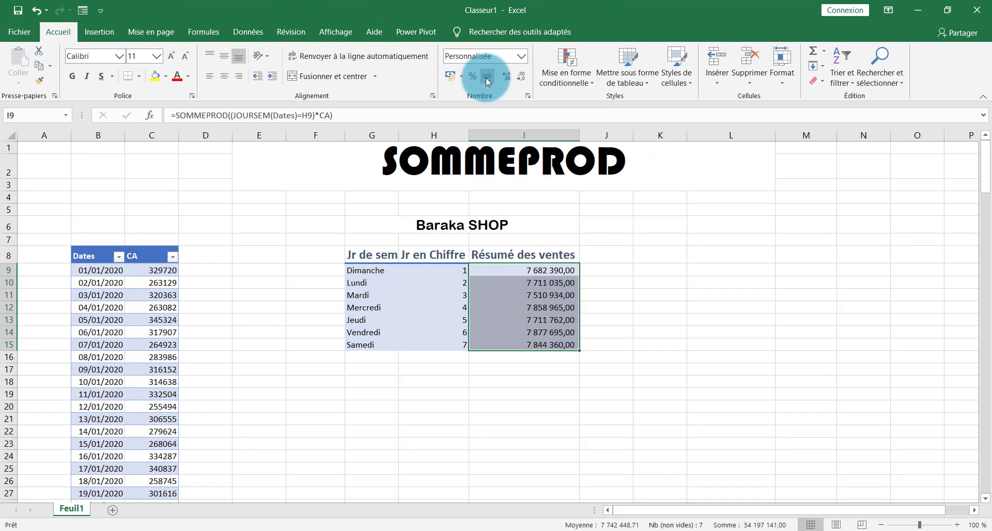
click(521, 79)
click(521, 78)
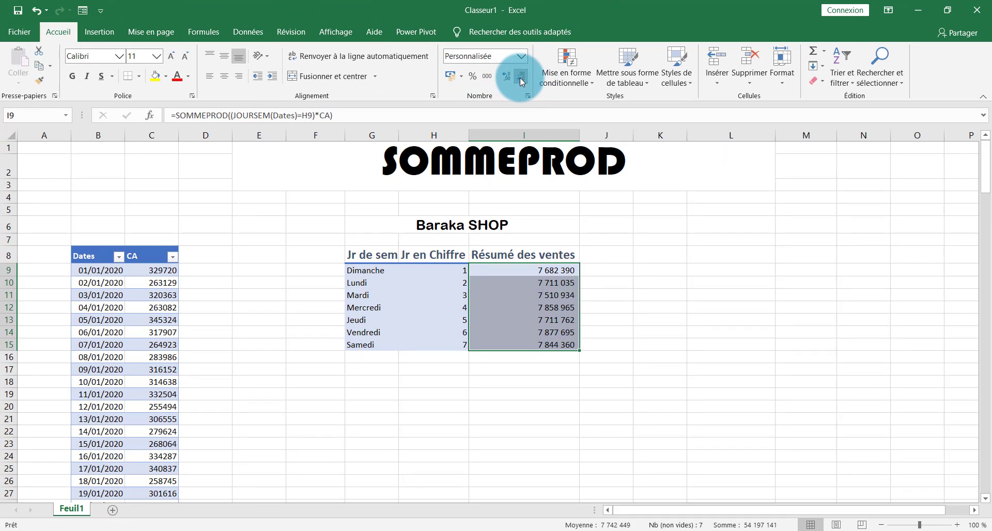
click(595, 320)
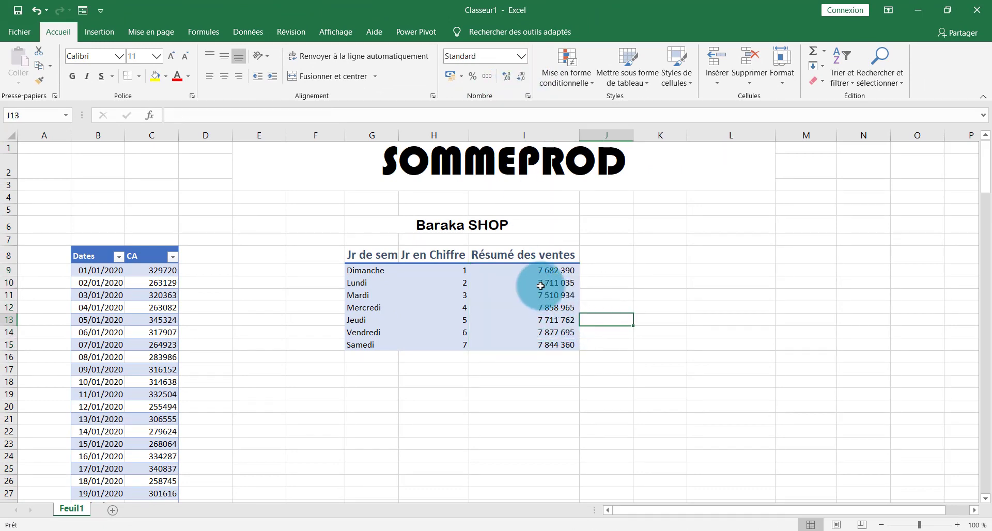
drag(543, 272, 538, 346)
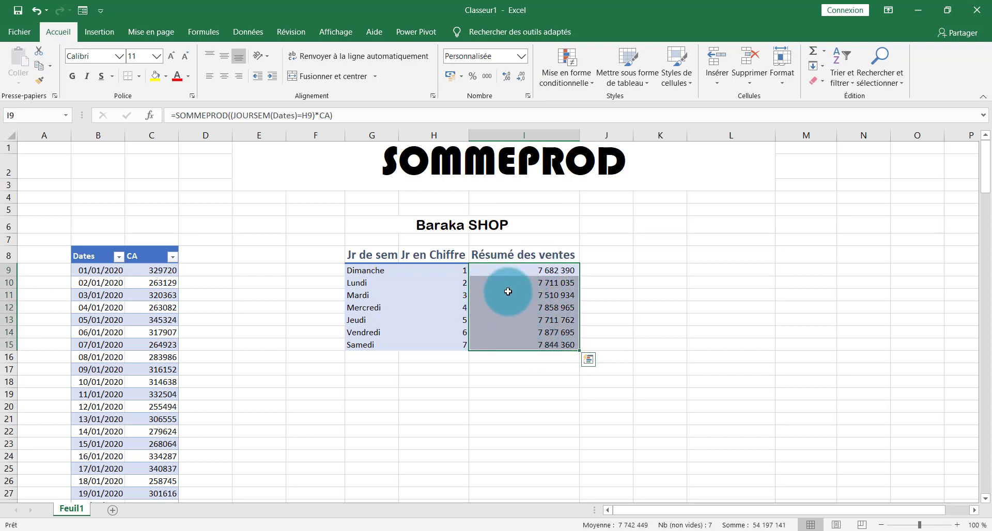
click(376, 271)
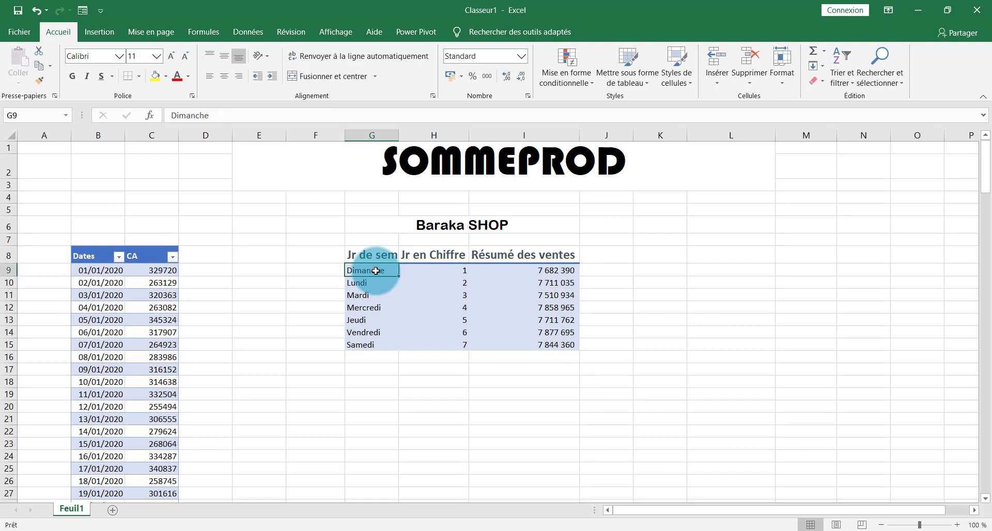
drag(376, 270, 378, 348)
click(414, 293)
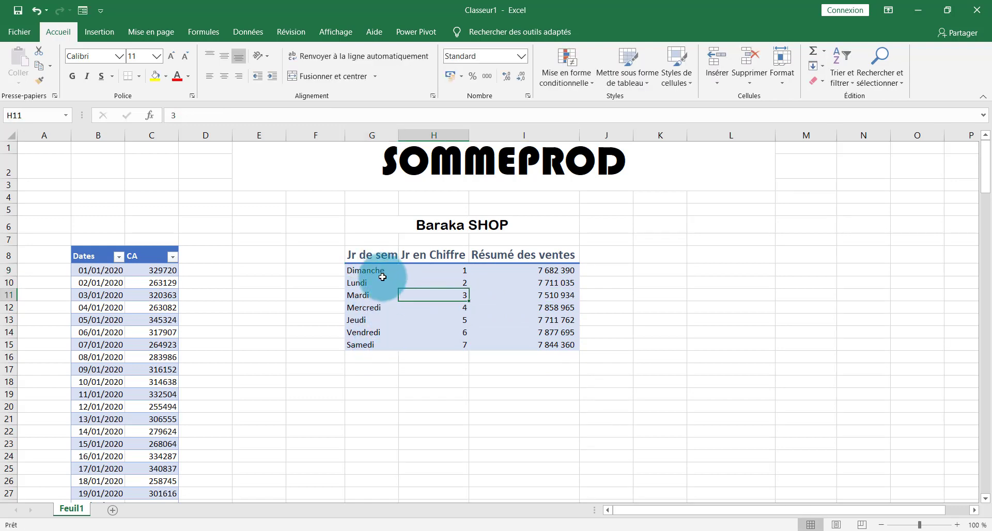
Step: Insert the recommended clustered column chart (Histogramme groupé) from the weekday names G9:G15 and the sales totals I9:I15
drag(378, 269, 374, 345)
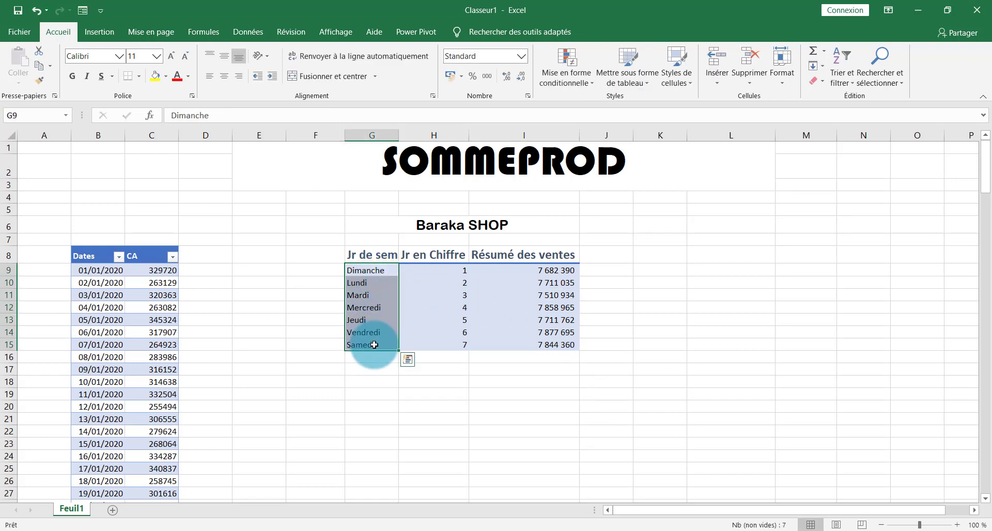
drag(565, 270, 562, 344)
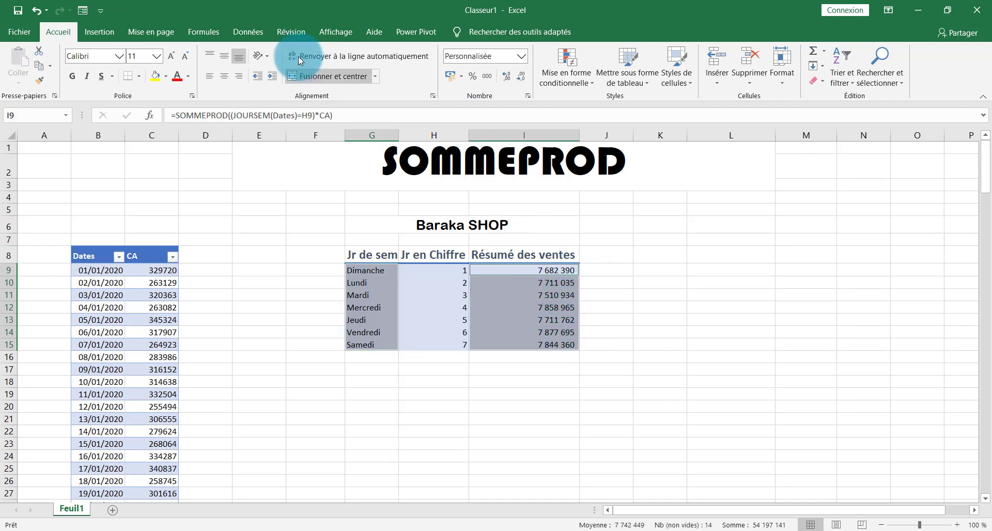
click(94, 34)
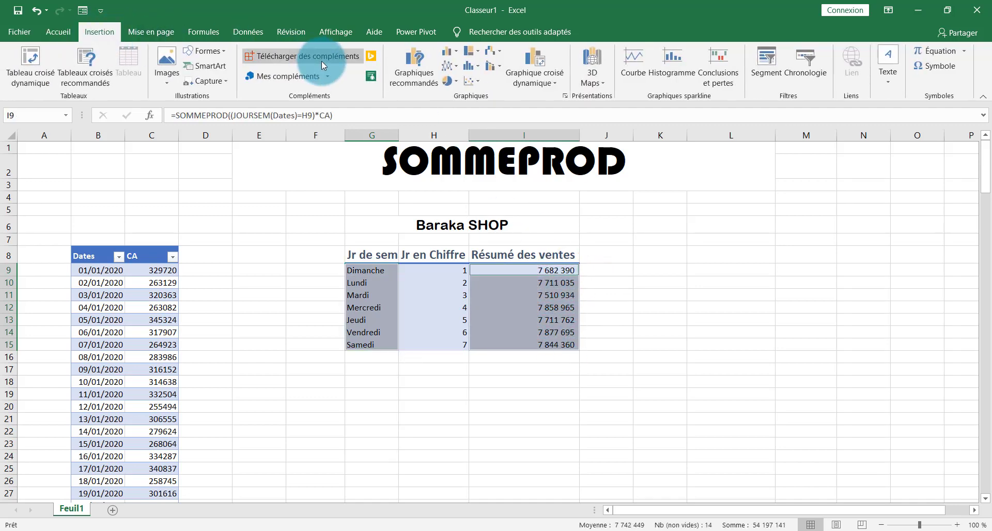
click(408, 59)
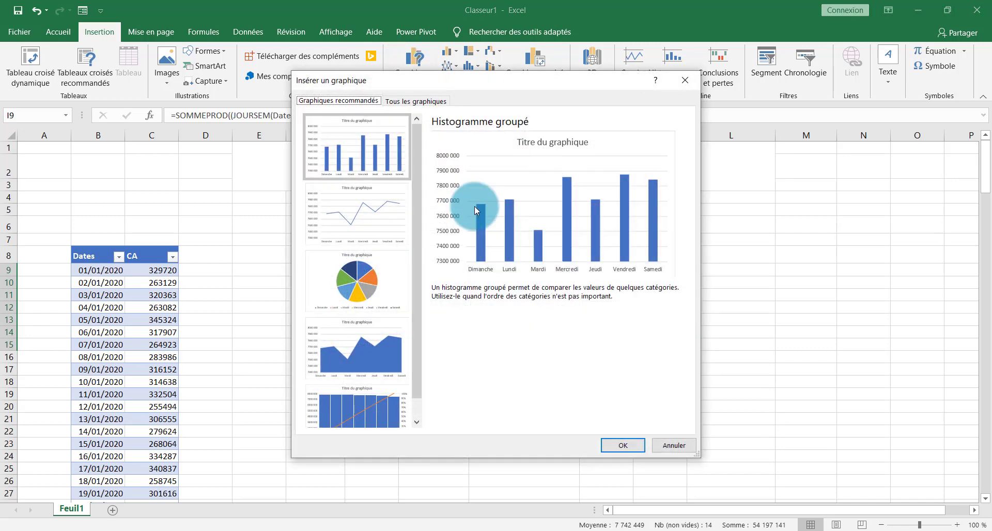
click(633, 445)
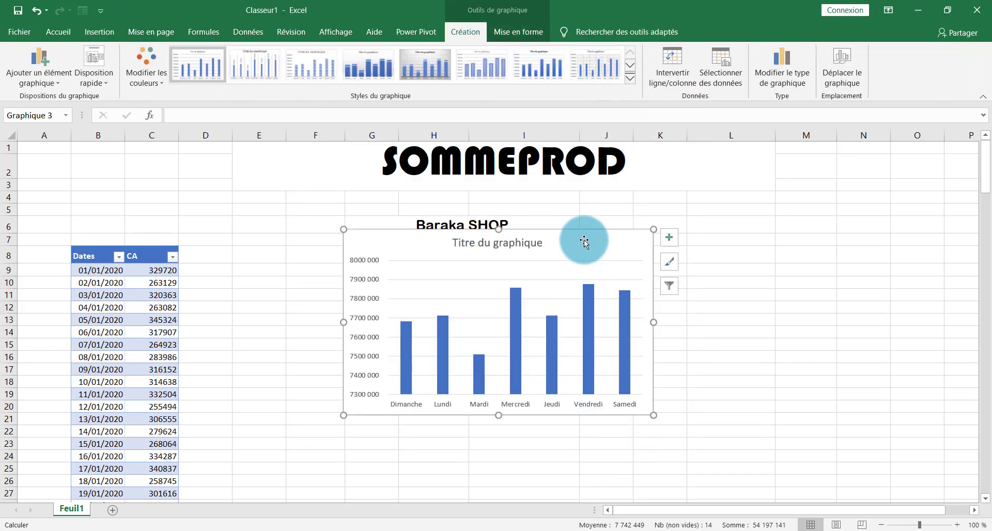
Step: Move the chart below the weekday summary table, leaving a small gap under the Samedi row
drag(584, 240, 527, 369)
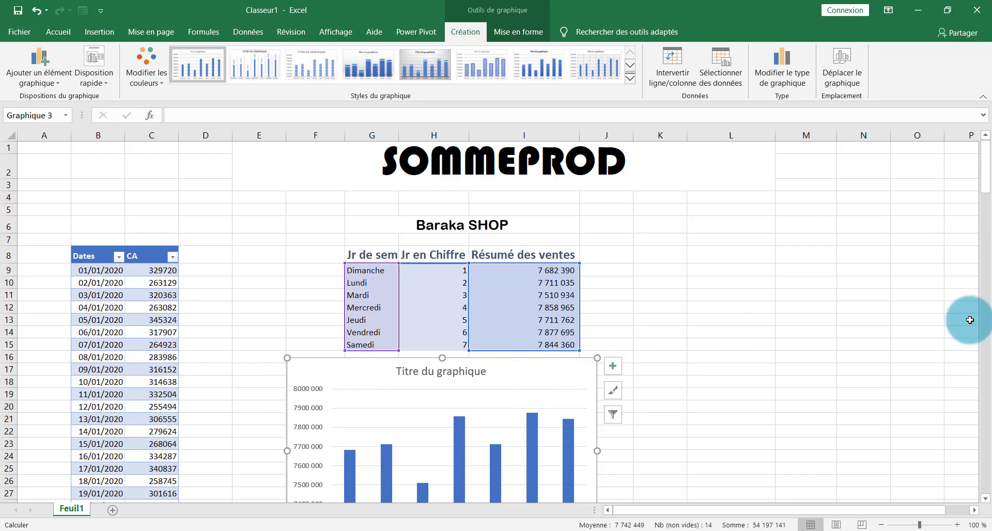
click(987, 499)
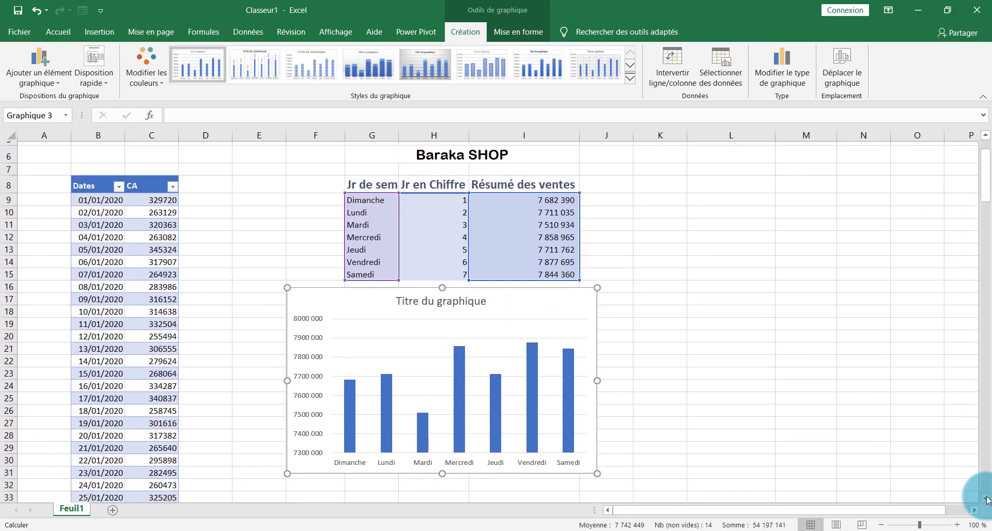
click(987, 499)
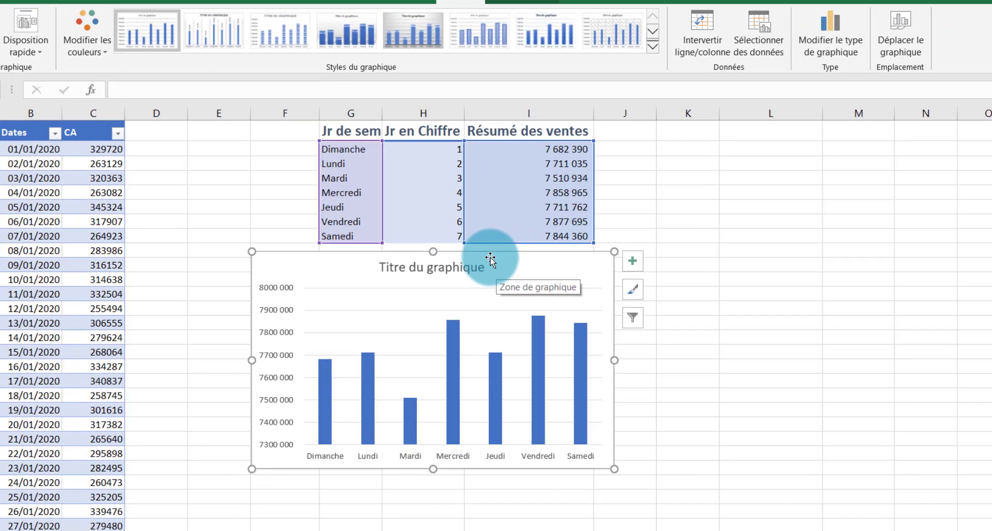
drag(492, 265, 487, 285)
Step: Replace the chart's placeholder title with Ventes selon le jour de la semaine
double_click(455, 287)
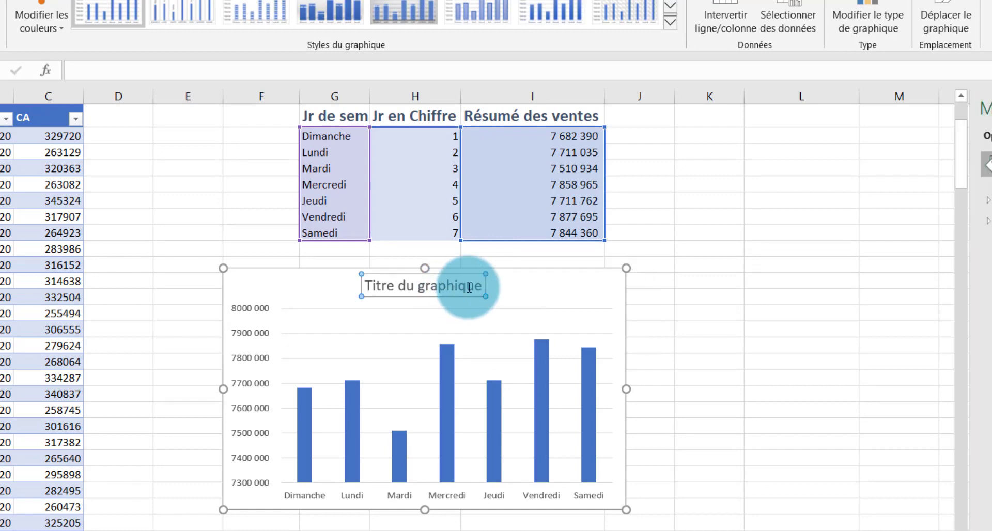
drag(481, 287, 333, 285)
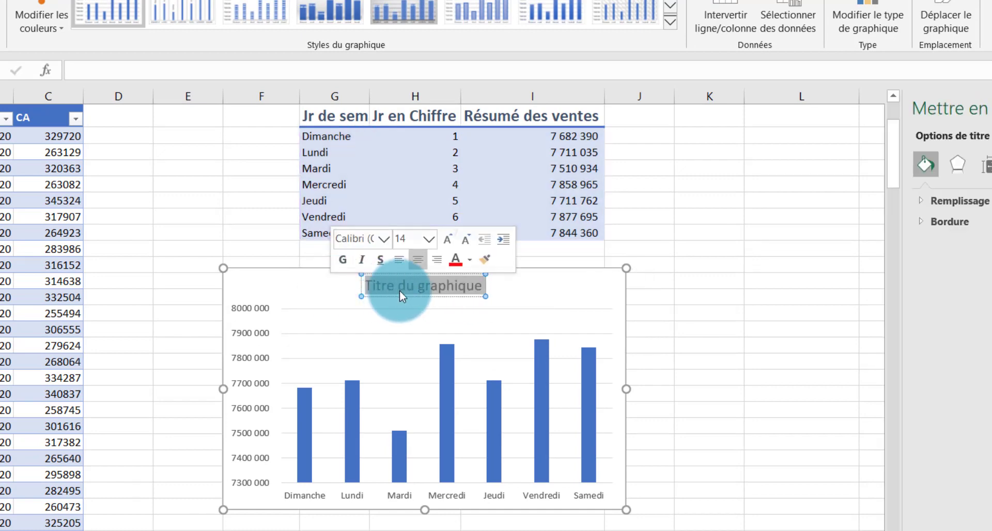
text(V)
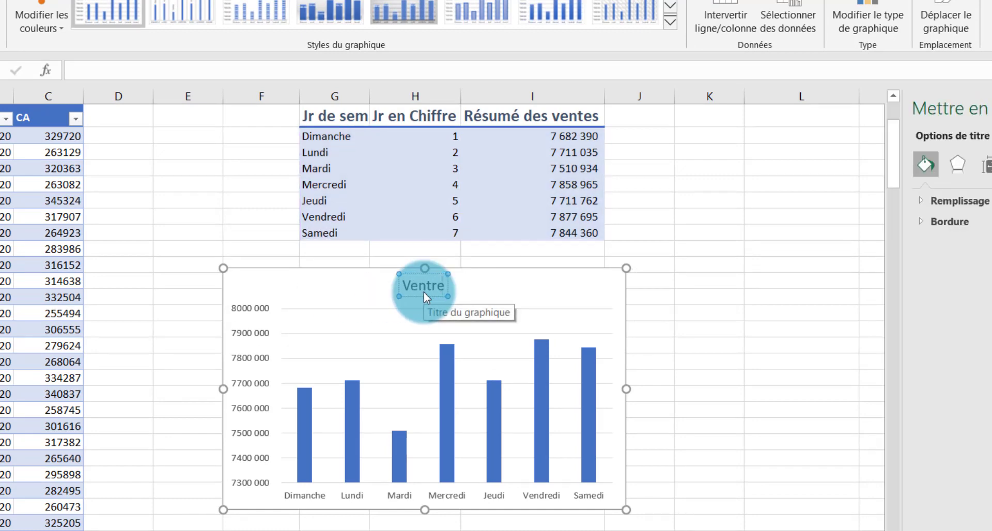
text(entes selon je)
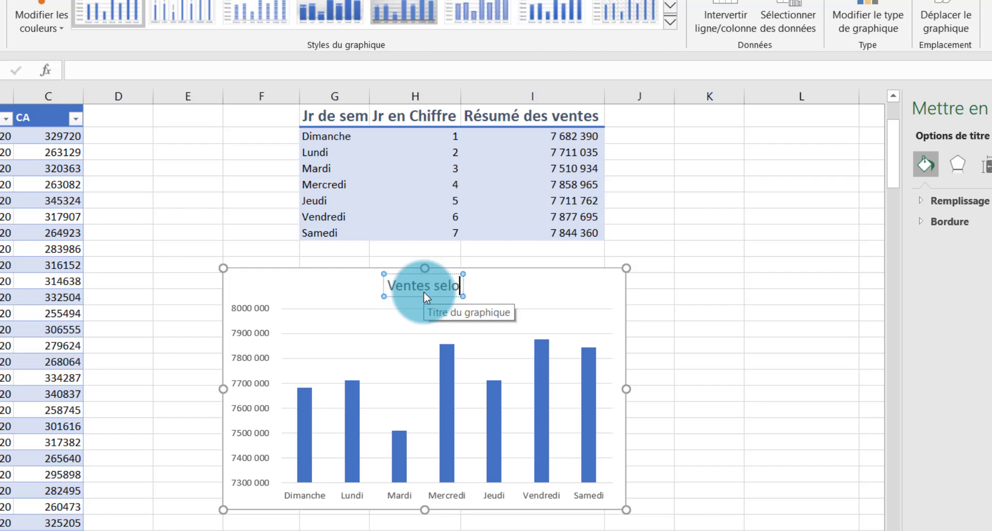
key(BackSpace)
key(BackSpace)
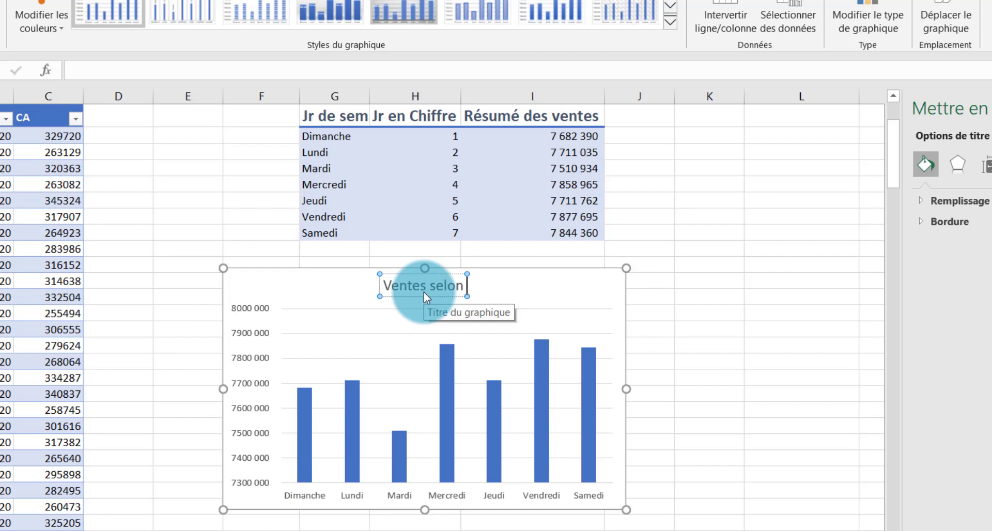
text(le jour)
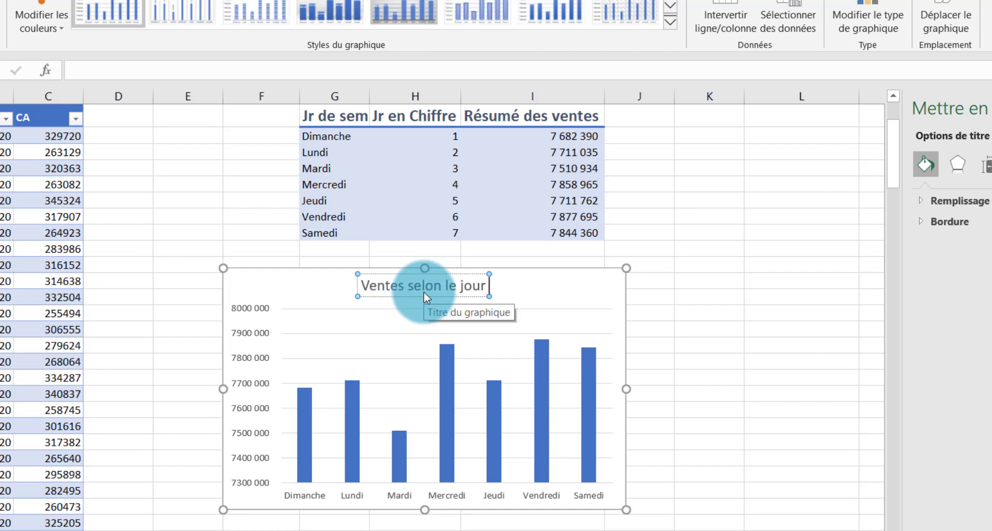
text( de la se)
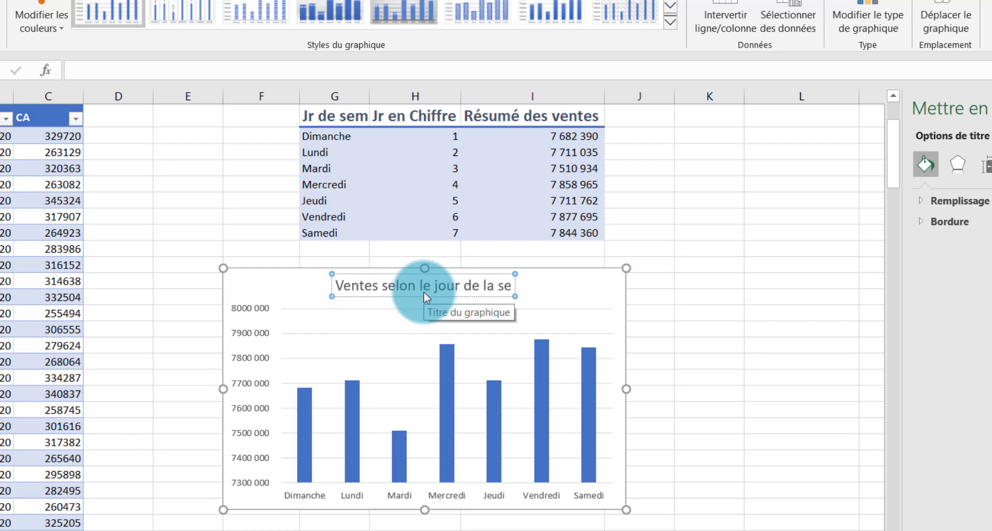
text(maine)
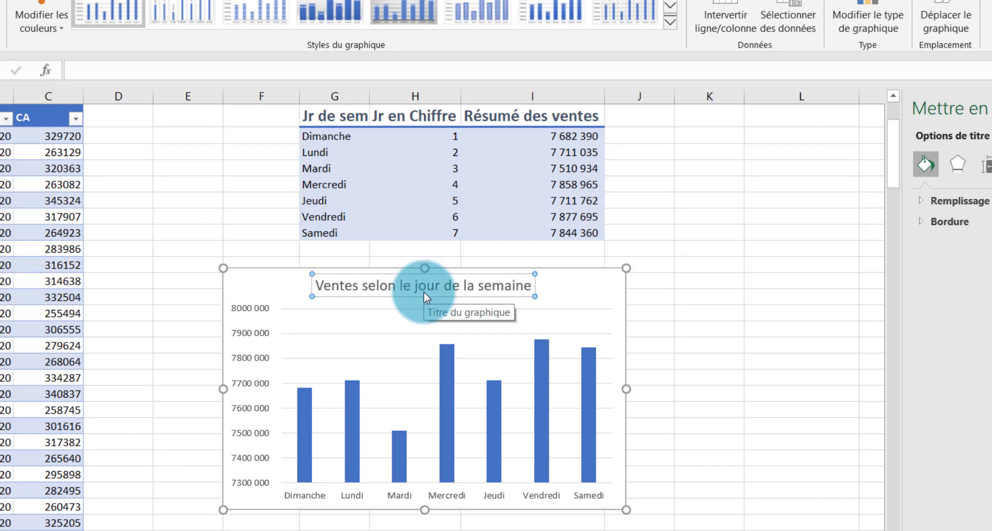
Step: Add data labels (Étiquettes de données) to the columns of the weekday sales chart
click(332, 334)
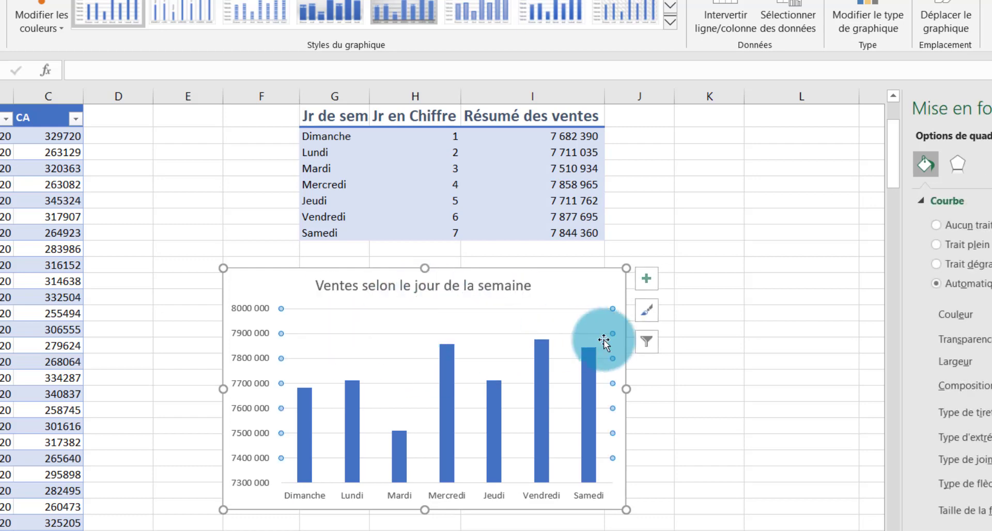
click(647, 278)
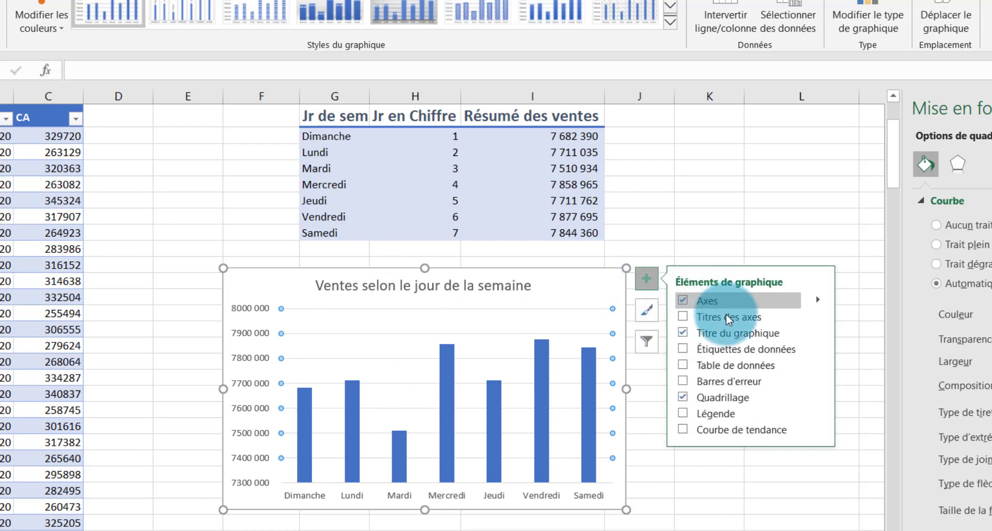
click(684, 350)
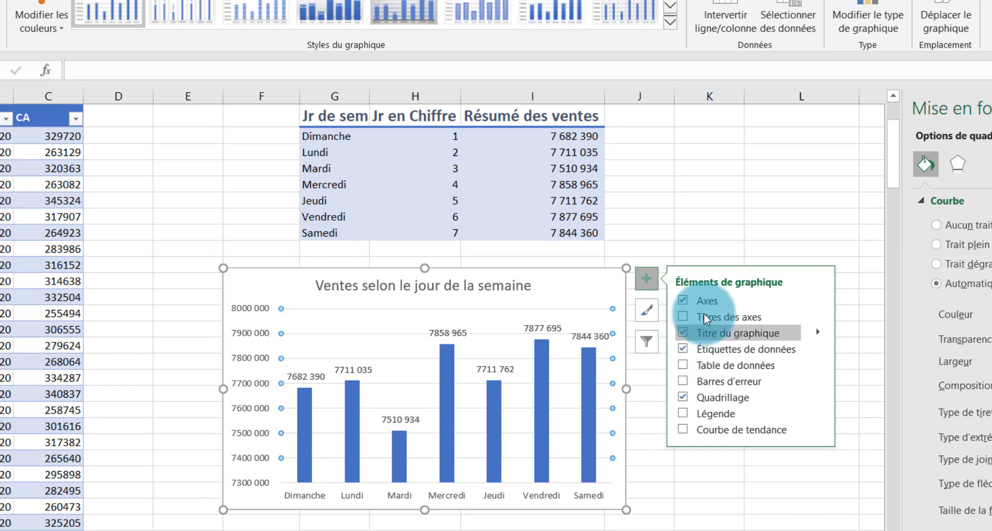
Step: Change the font of the chart's data labels to a plain sans-serif typeface and enlarge their text
click(548, 327)
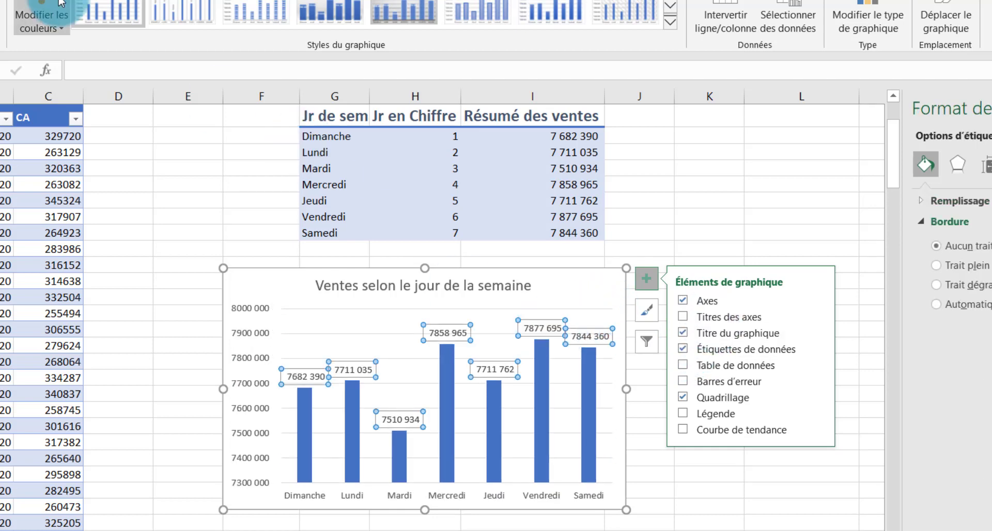
click(36, 0)
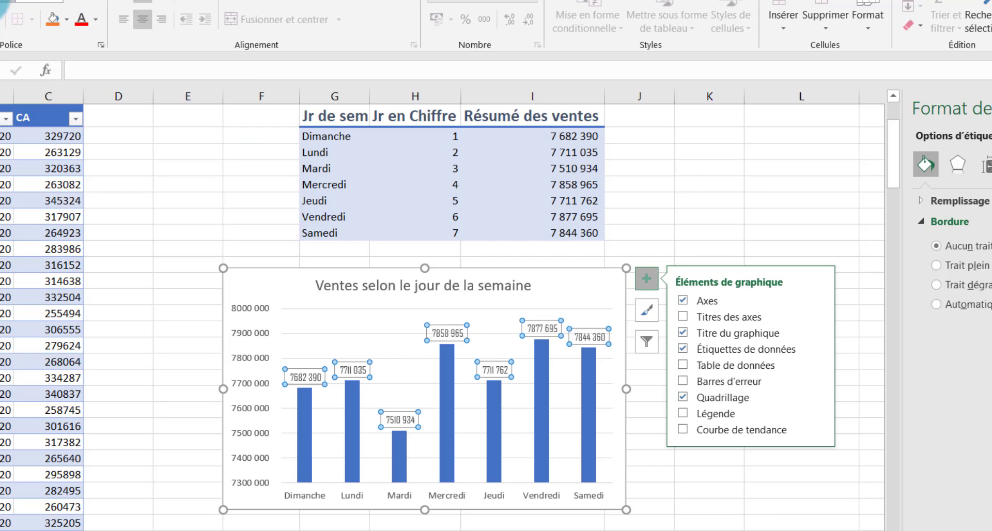
click(0, 1)
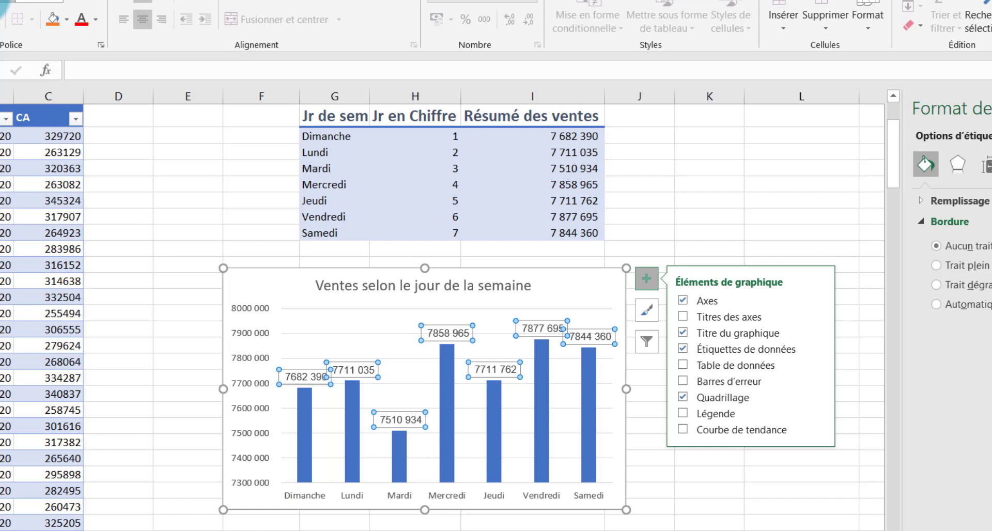
click(77, 1)
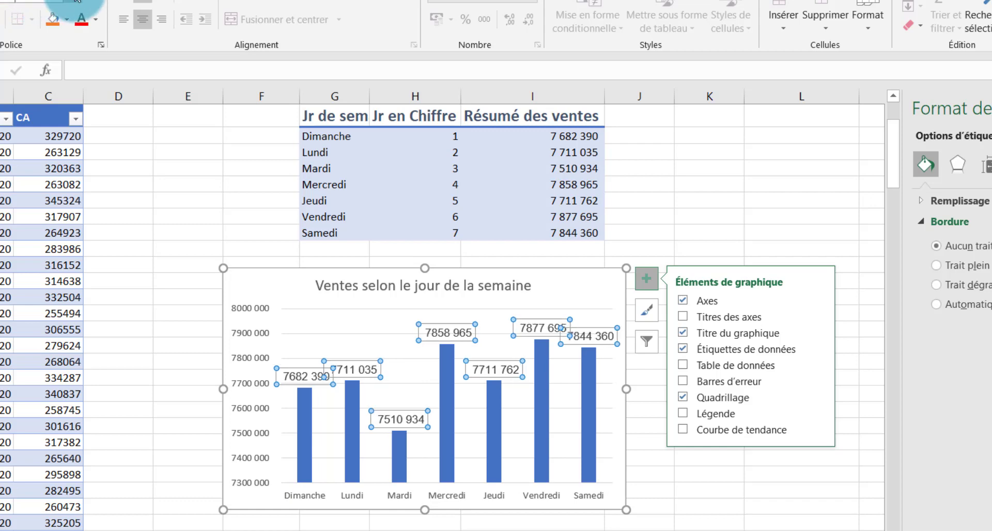
Step: Shift the whole chart slightly down and to the left beneath the weekday summary table
click(685, 257)
click(664, 236)
drag(567, 288, 546, 296)
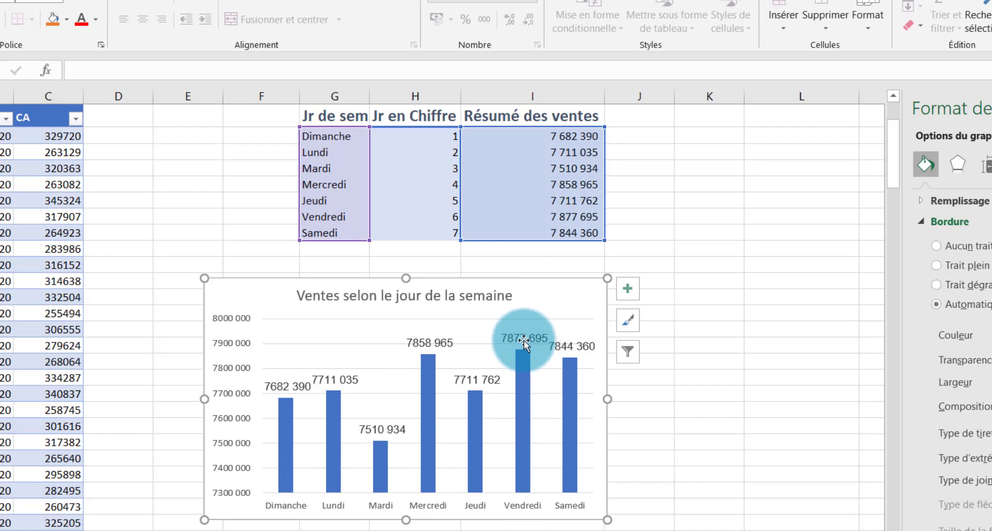
mouse_move(527, 356)
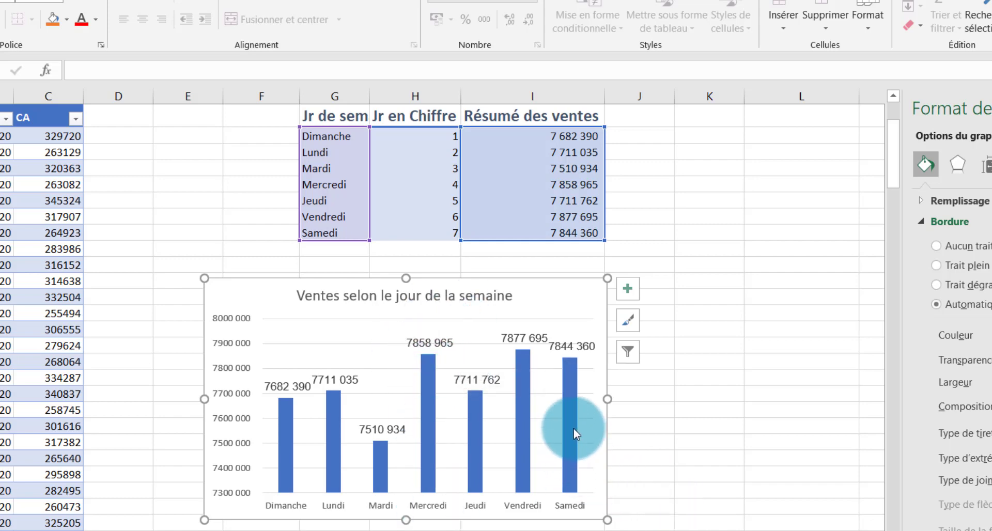
click(739, 212)
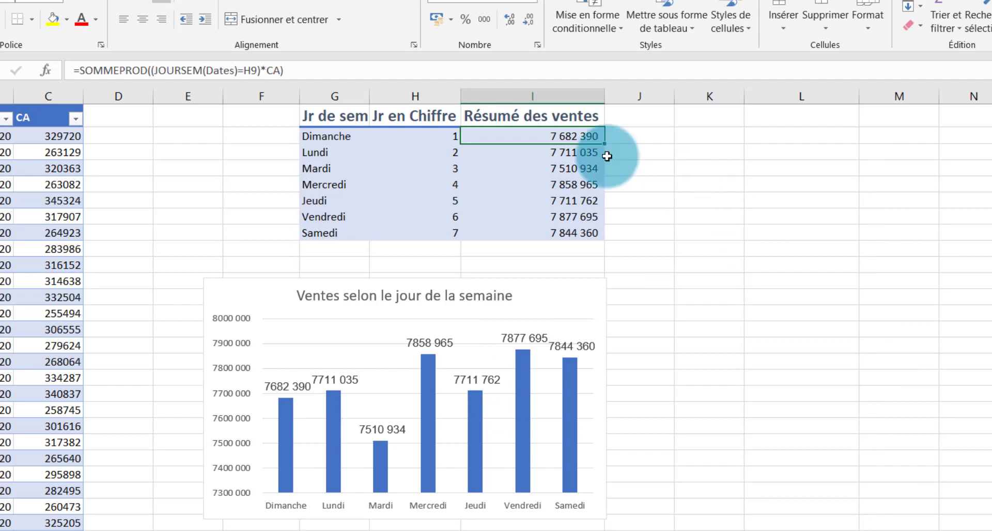
click(342, 136)
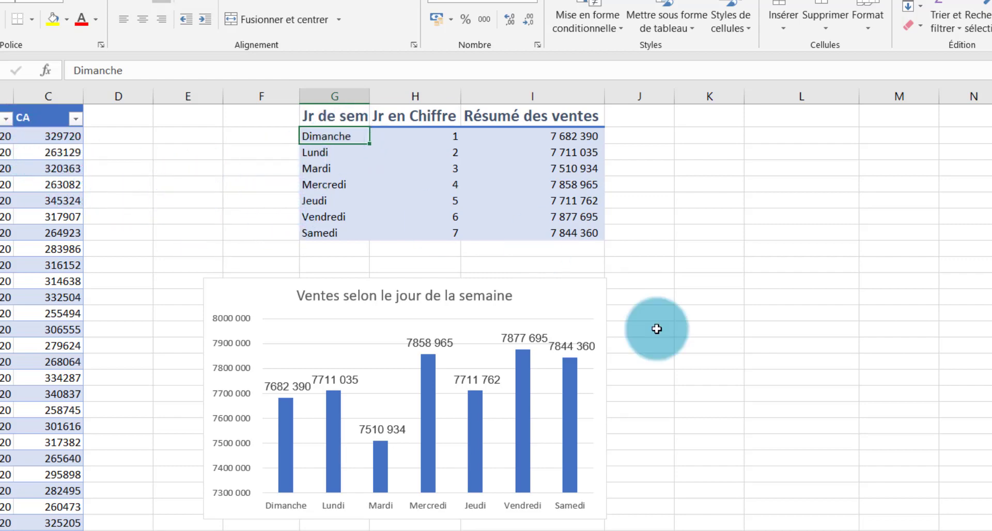
Step: Enter the headers Mois, Mois en Chiffre and Réumé des ventes in L8:N8 and fit column M to its header
scroll(497, 310, up, 3)
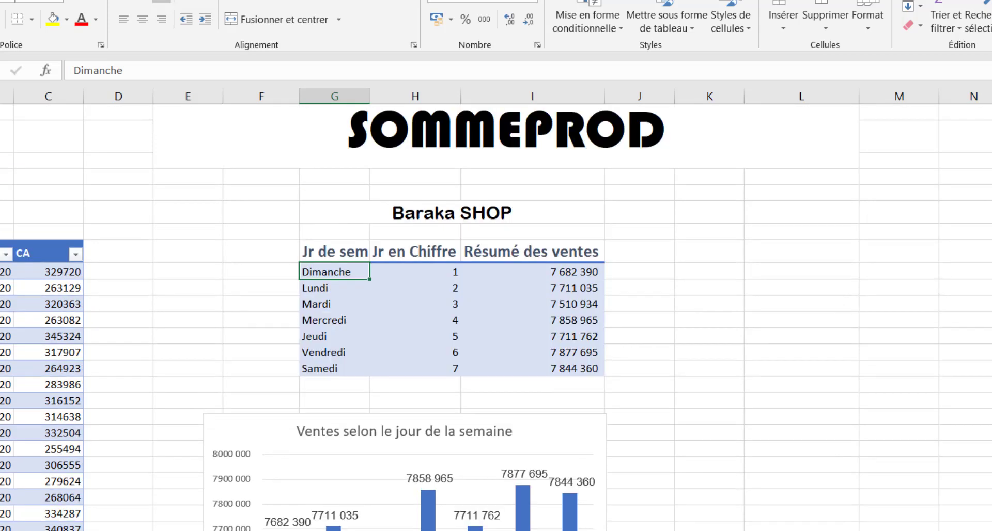
click(787, 255)
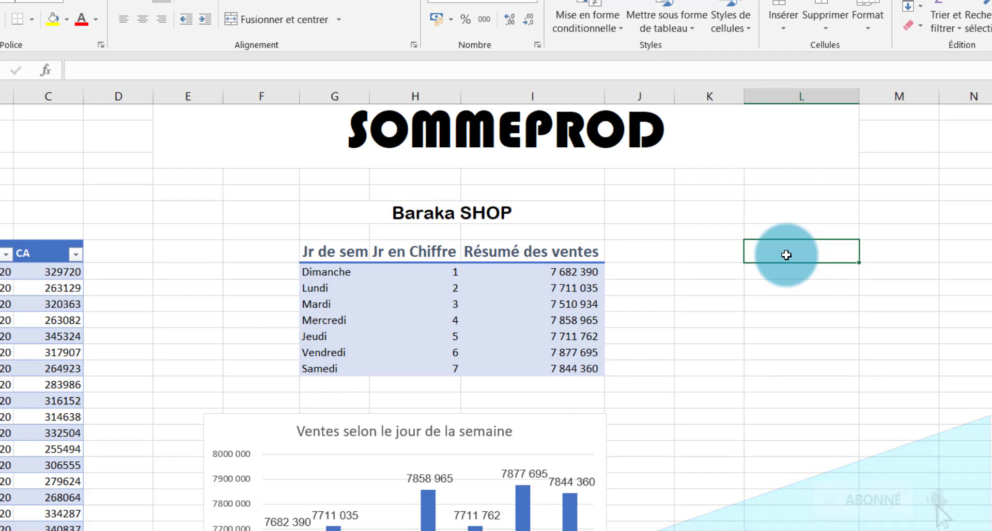
text(Mois)
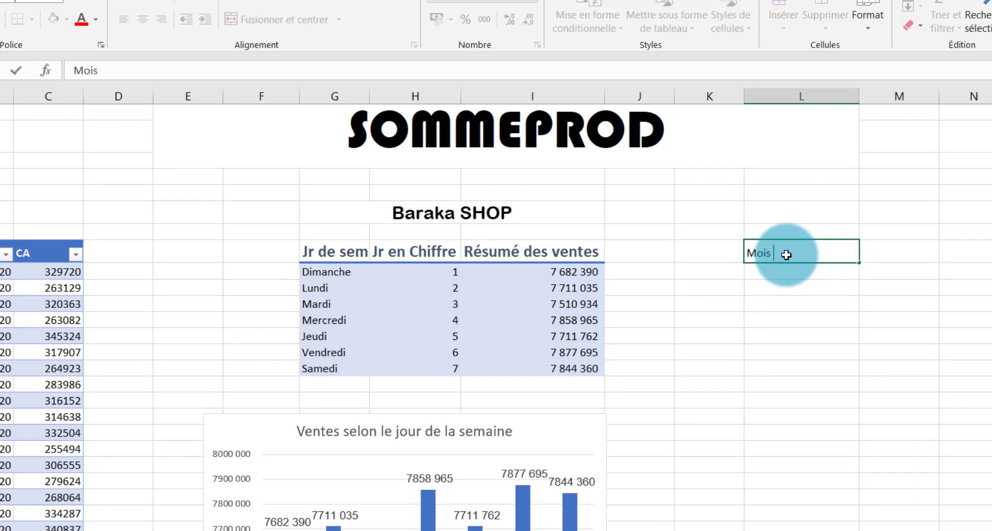
key(Tab)
text(Mo)
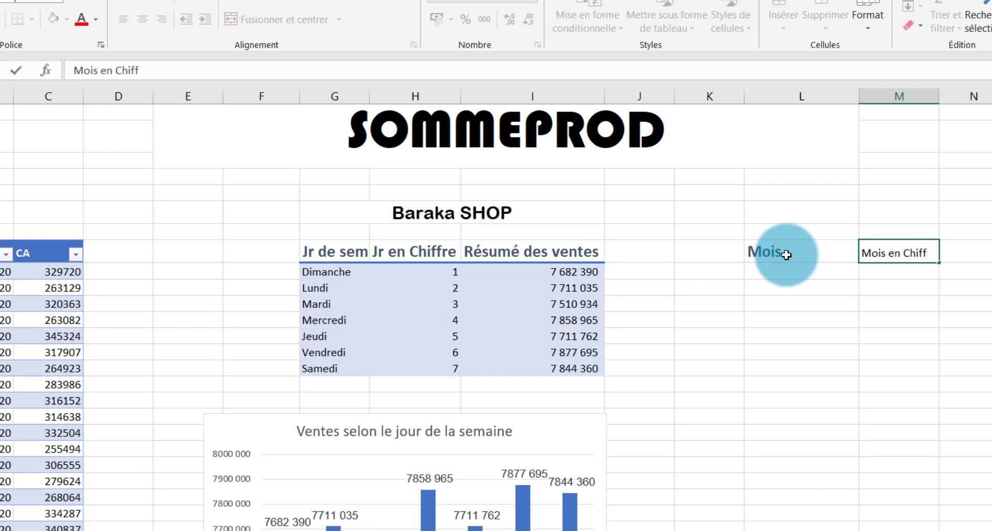
text(is en Chiffre)
key(Tab)
text(R)
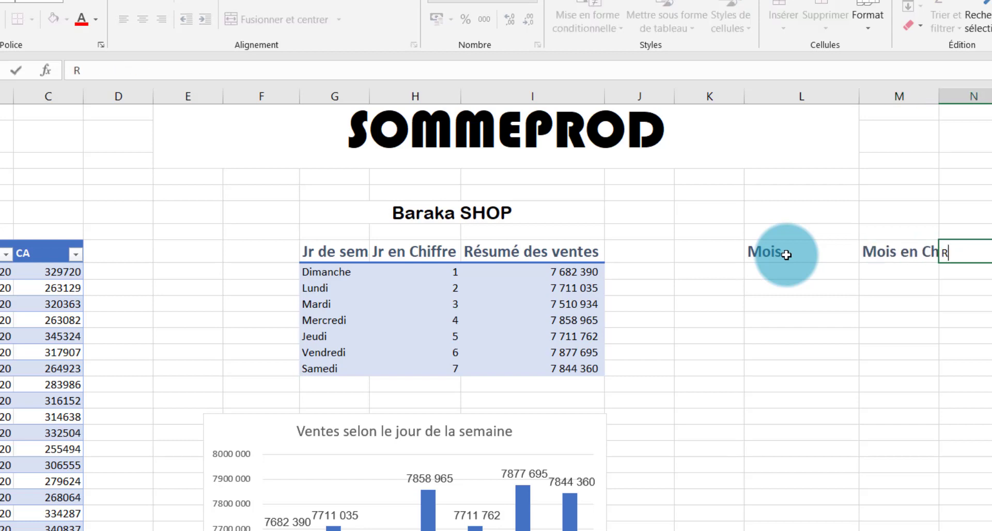
text(éumé des ventes)
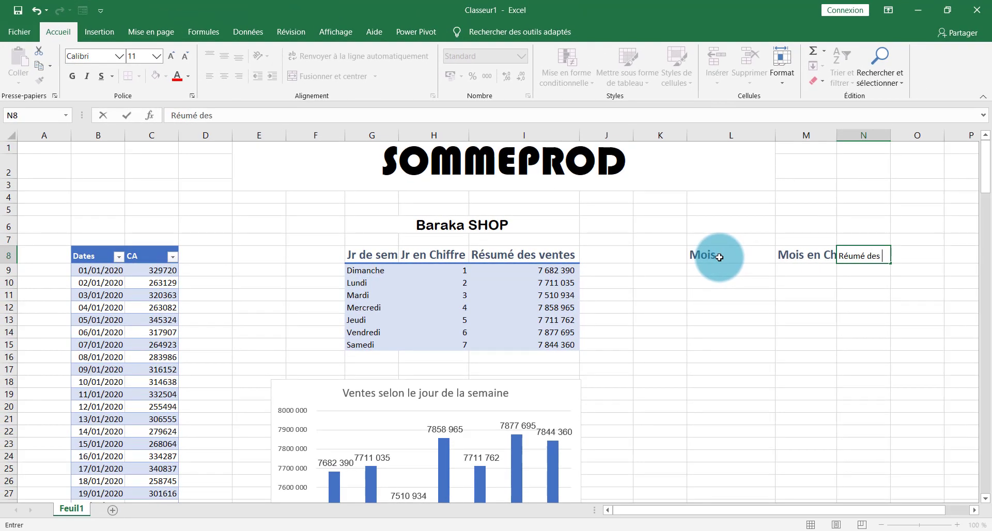
key(Return)
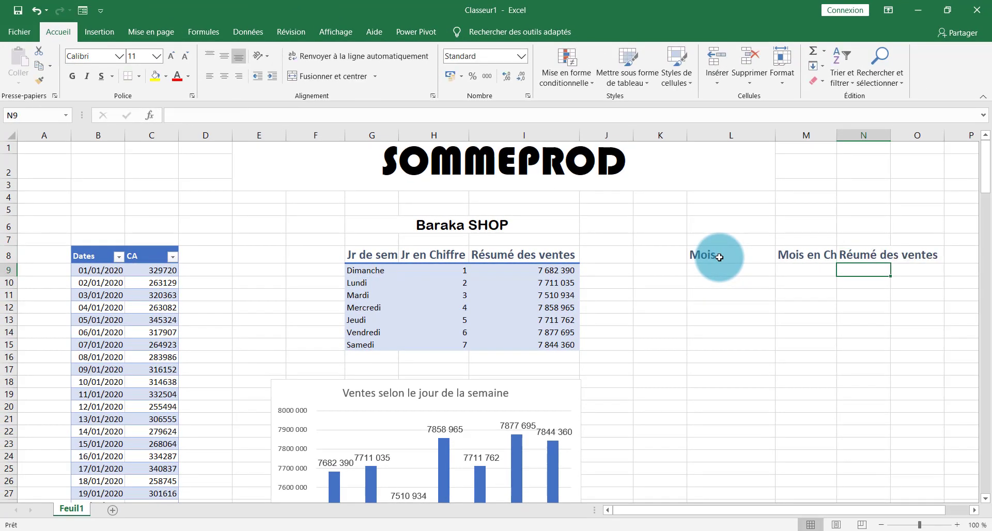
double_click(837, 137)
Step: Enter Janvier in L9 and fill the month names down to Juin in L14
click(735, 272)
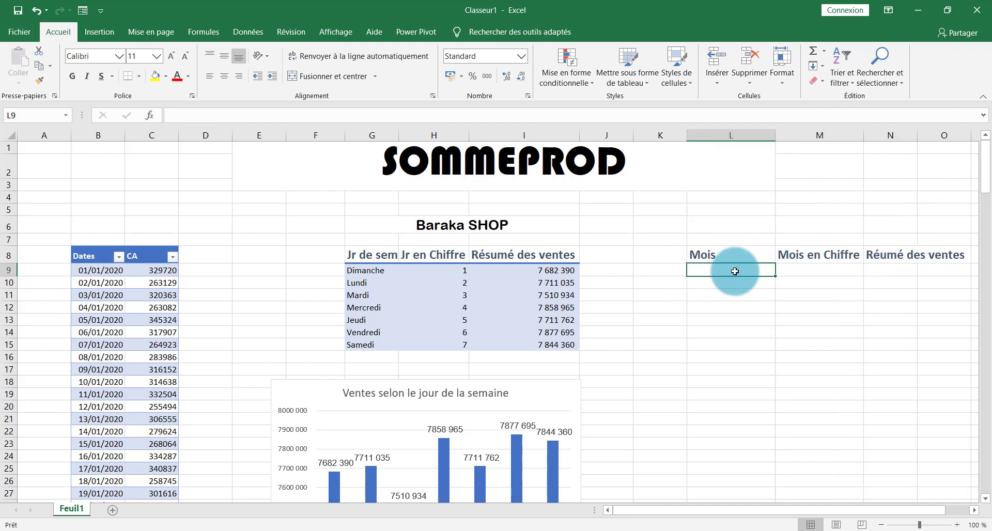
text(Janvier)
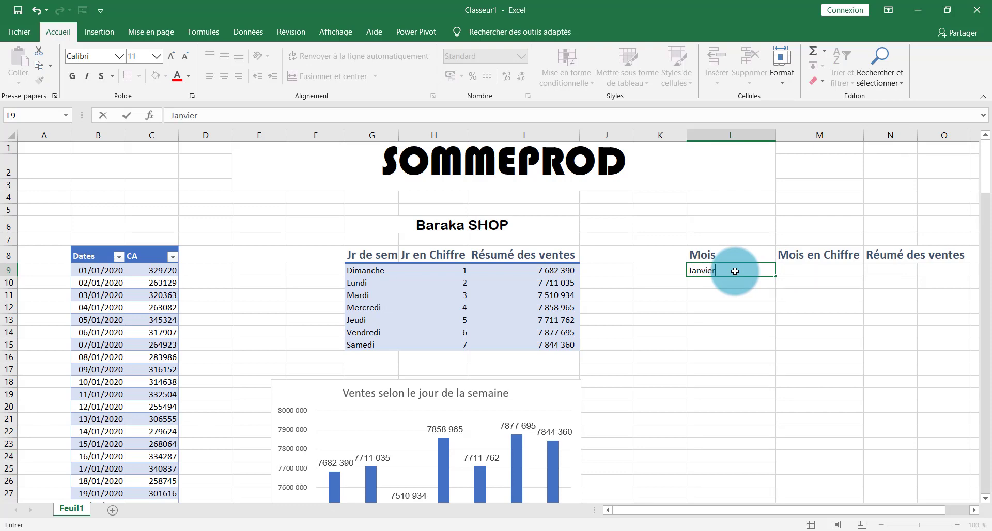
key(Return)
drag(739, 271, 774, 337)
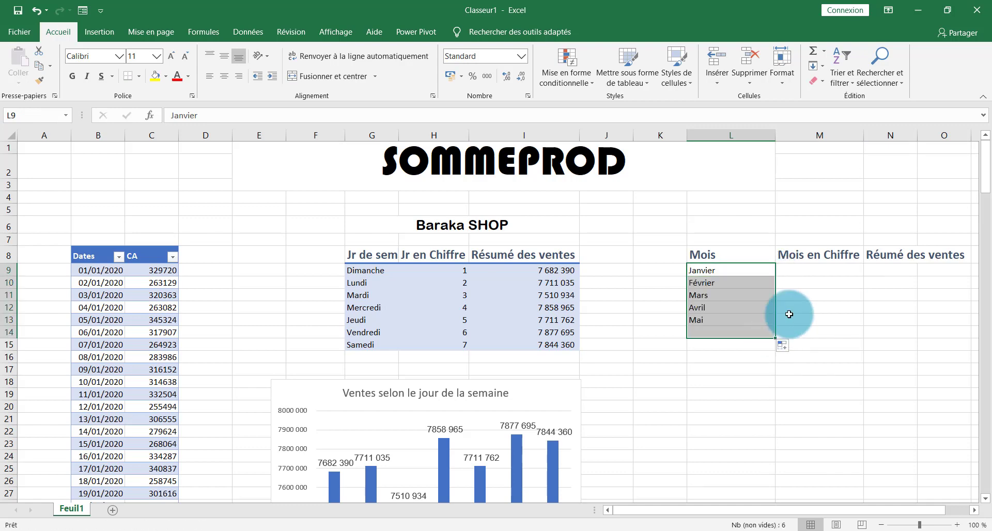
Step: Enter 1 in M9 and fill it down to M14 as an incrementing series from 1 to 6
click(803, 268)
key(Return)
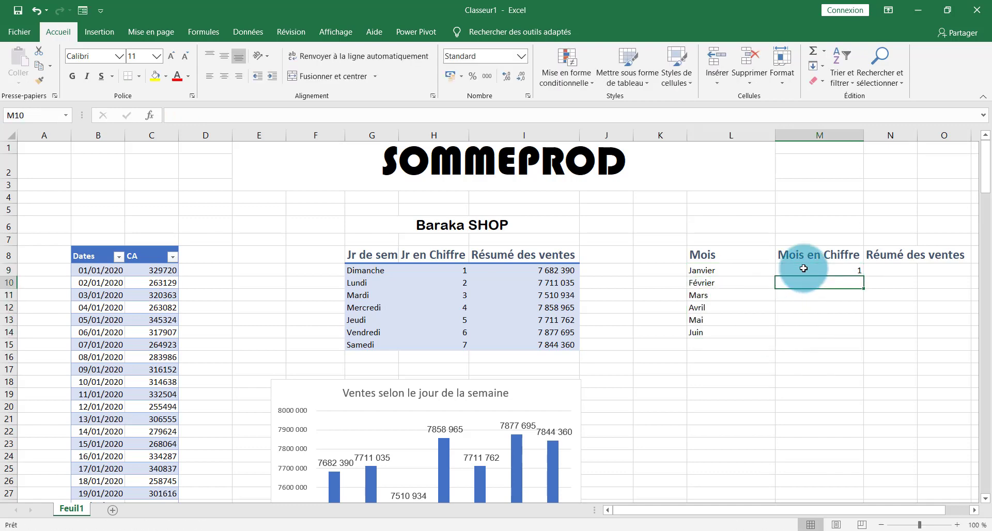
click(812, 269)
drag(865, 277, 861, 339)
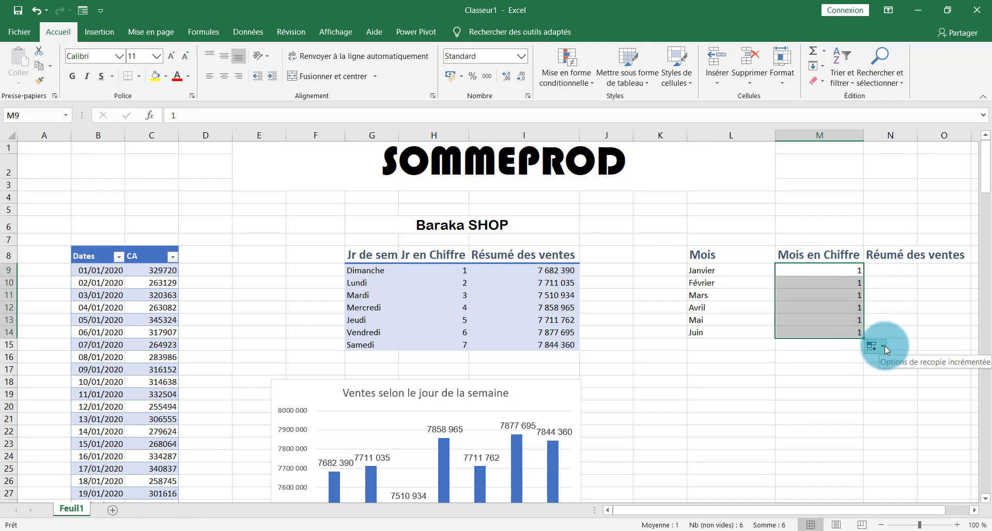
click(883, 346)
click(879, 379)
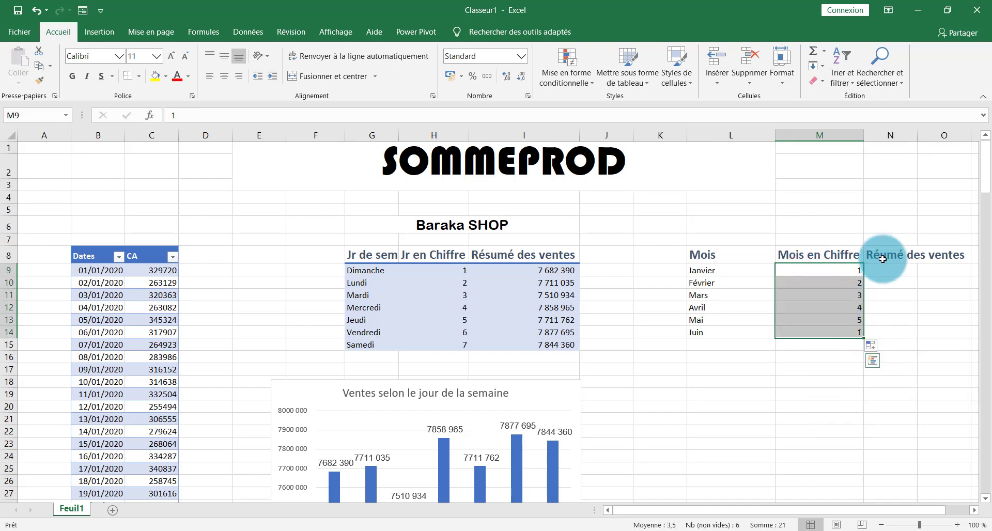
Step: Copy the formatting of the weekday table headers G8:I8 onto the month table headers L8:N8
click(910, 268)
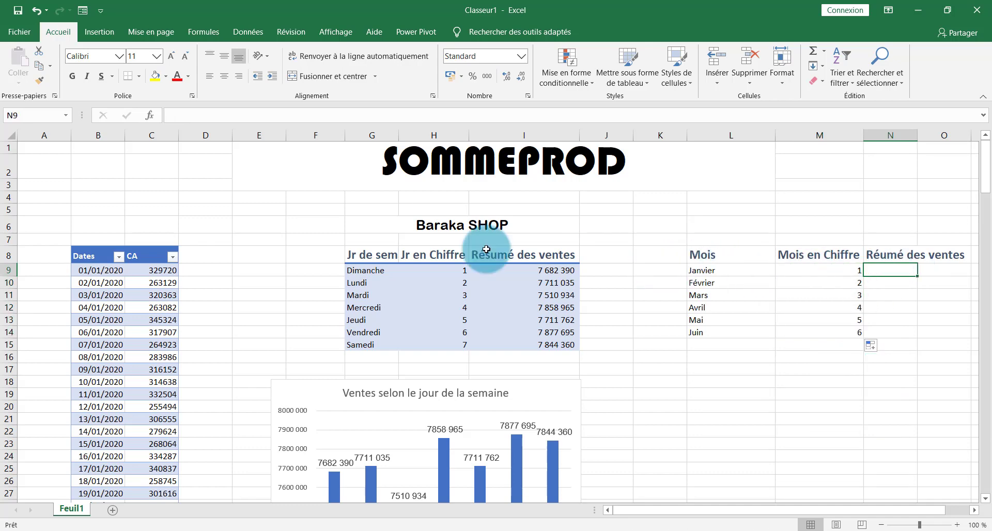
drag(362, 255, 555, 252)
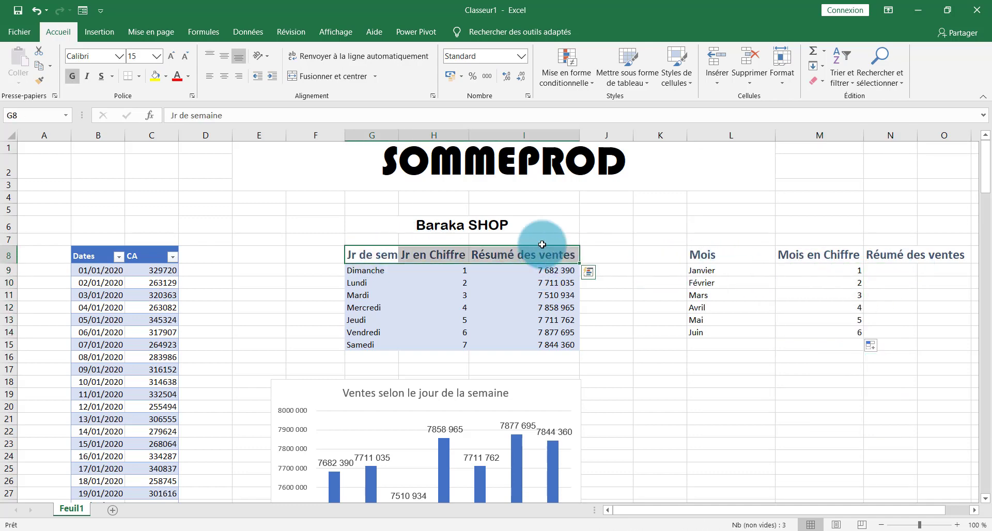
click(41, 81)
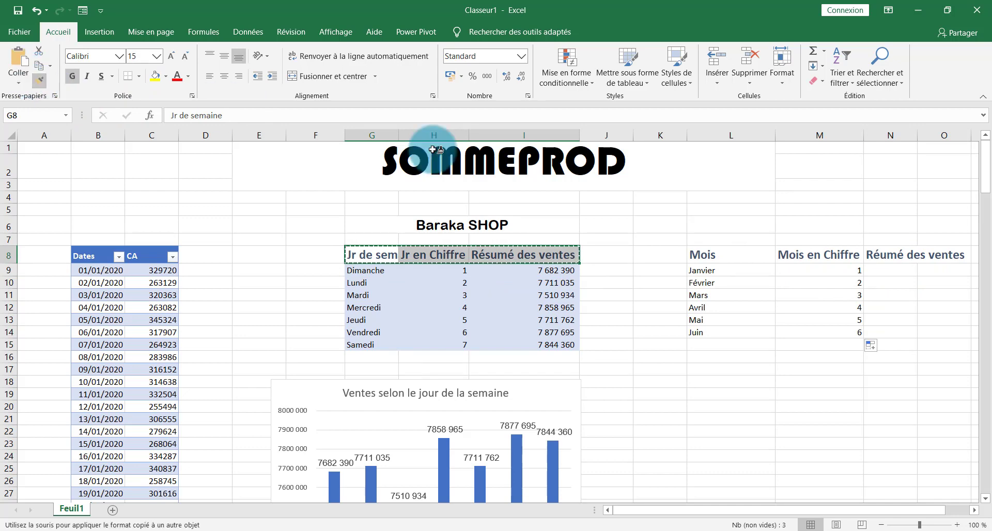
drag(714, 255, 884, 252)
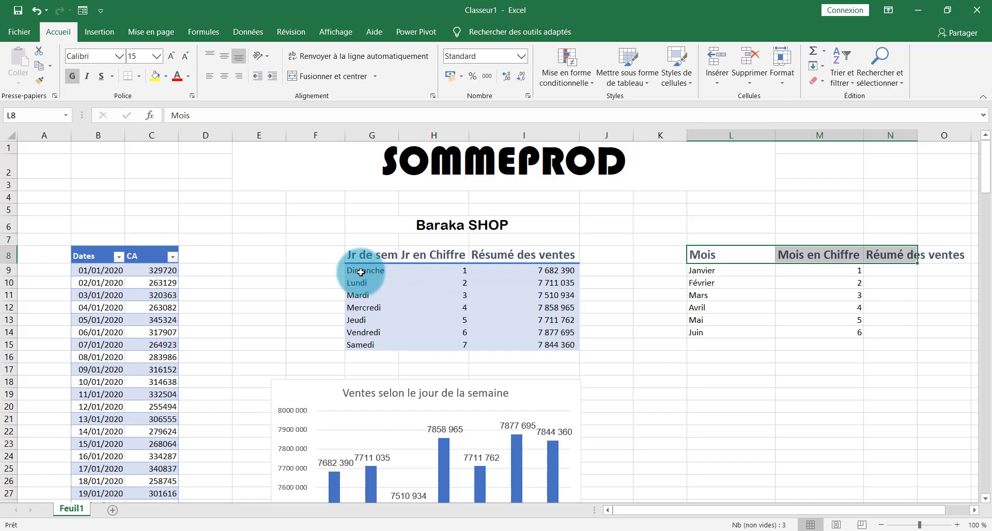
Step: Copy the formatting of the weekday rows G9:I15 onto the month rows L9:N14 and fit column N to its header
drag(357, 269, 550, 345)
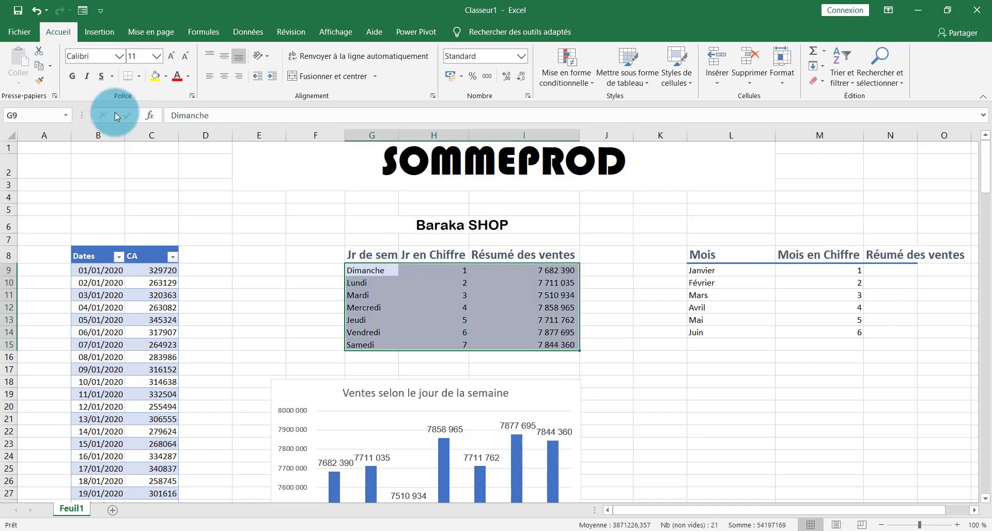
click(39, 80)
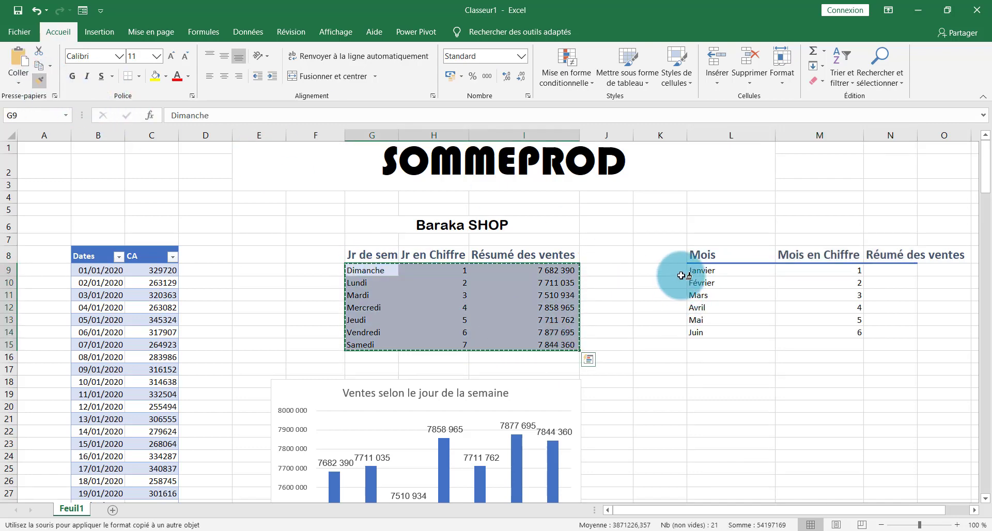
mouse_move(707, 271)
mouse_down()
mouse_move(886, 350)
mouse_move(892, 331)
mouse_up()
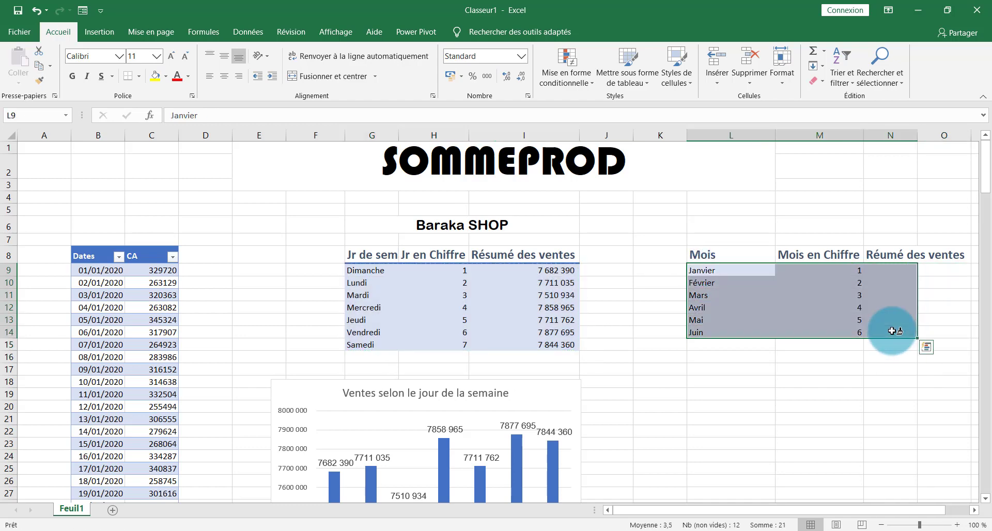
click(942, 293)
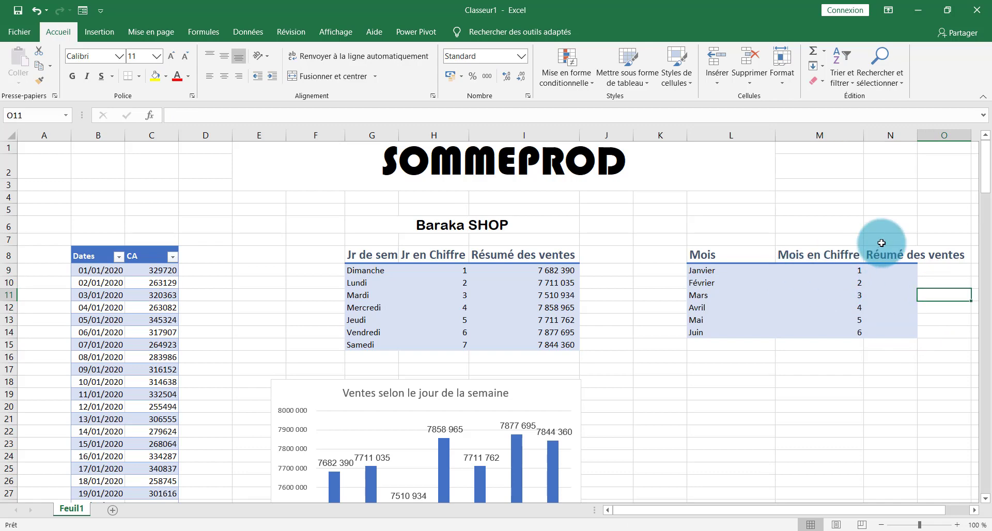
double_click(918, 134)
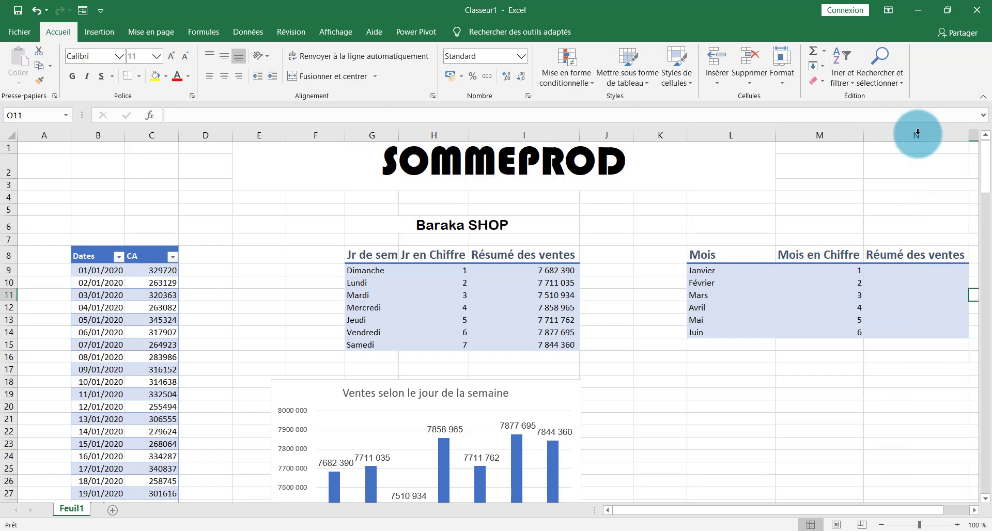
Step: Start a SOMMEPROD formula in N9, the January sales cell, with the condition MOIS(Dates)=M9
click(974, 512)
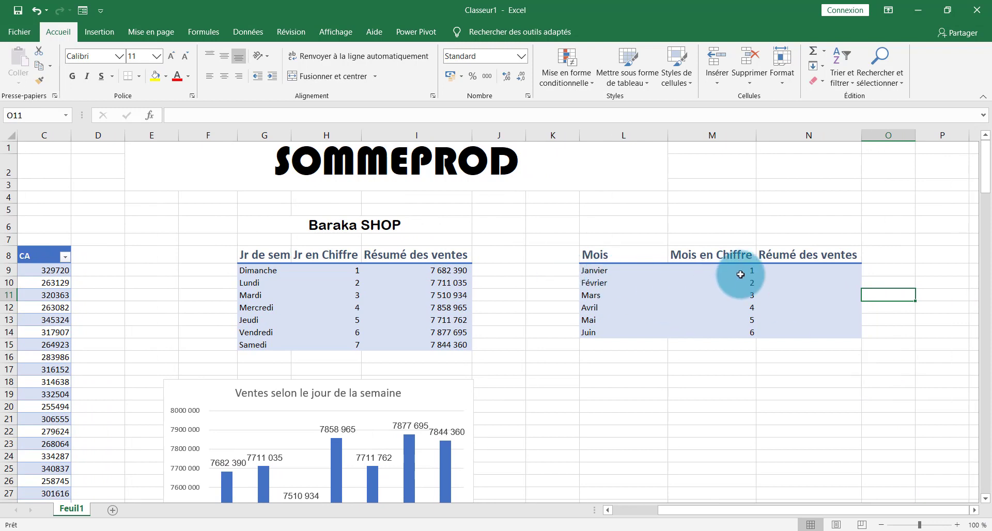
click(790, 272)
text(=)
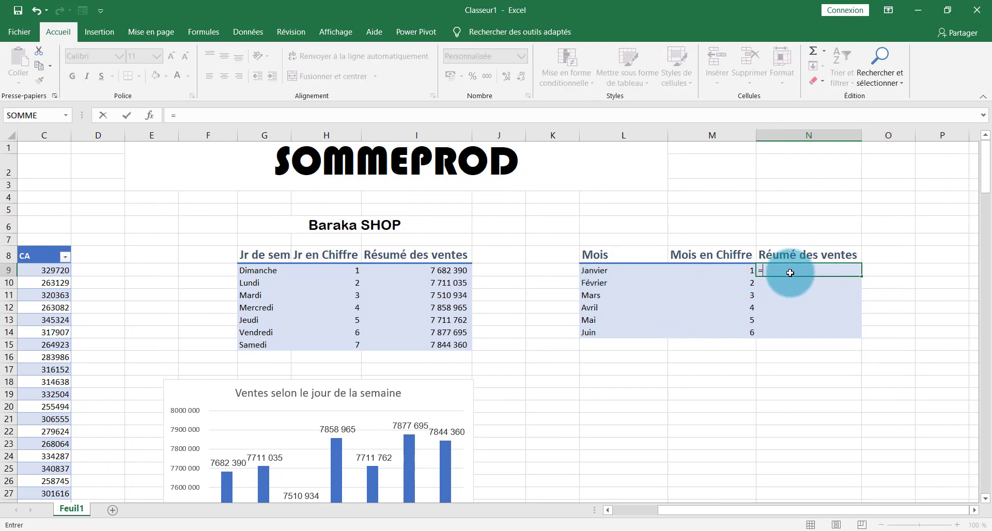
text(Som)
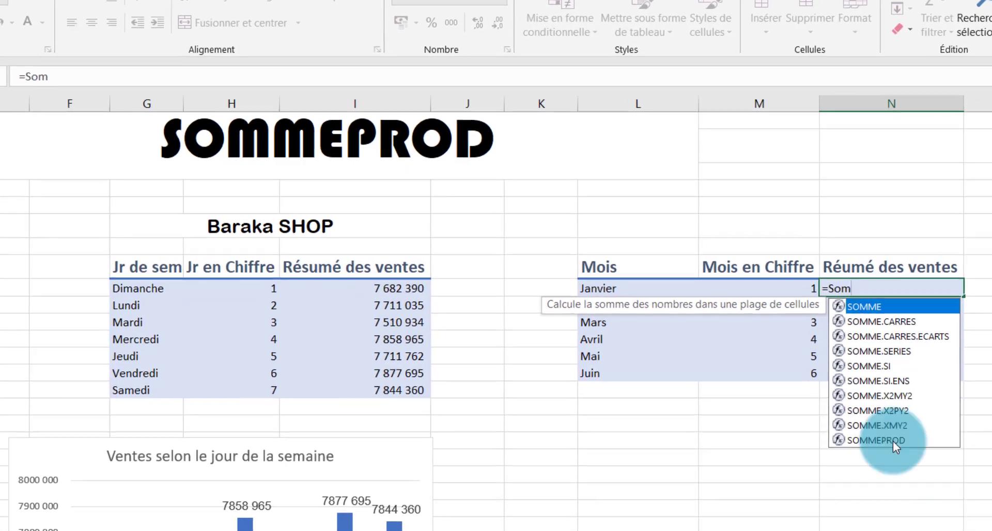
double_click(904, 446)
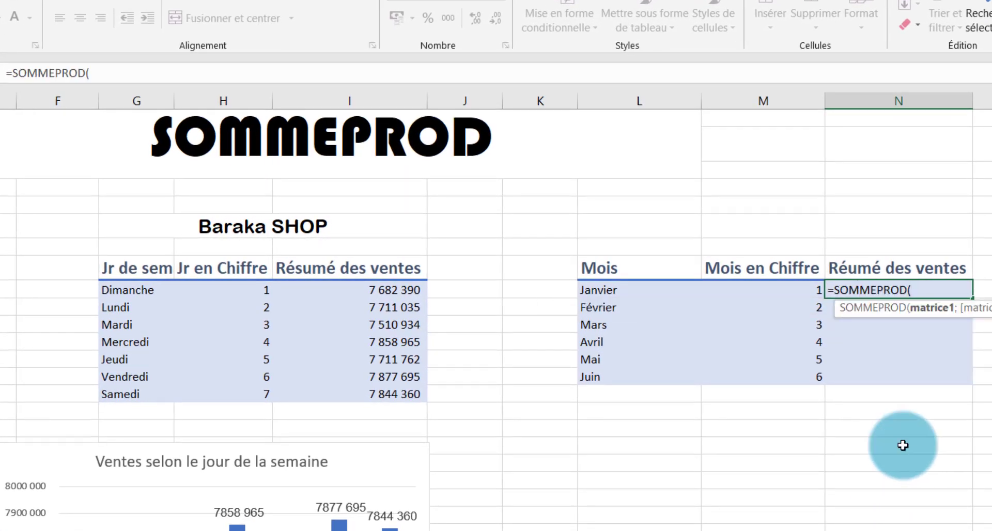
text(Moi)
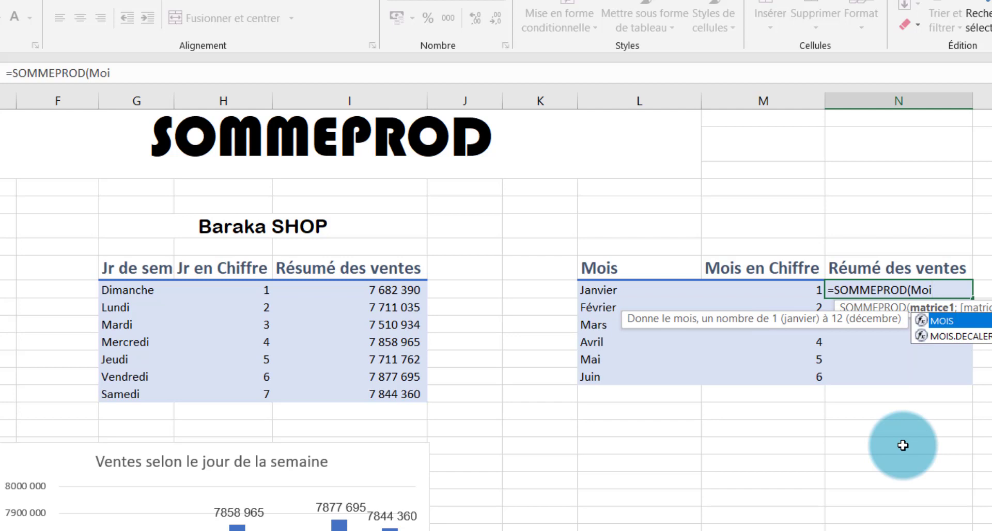
double_click(960, 320)
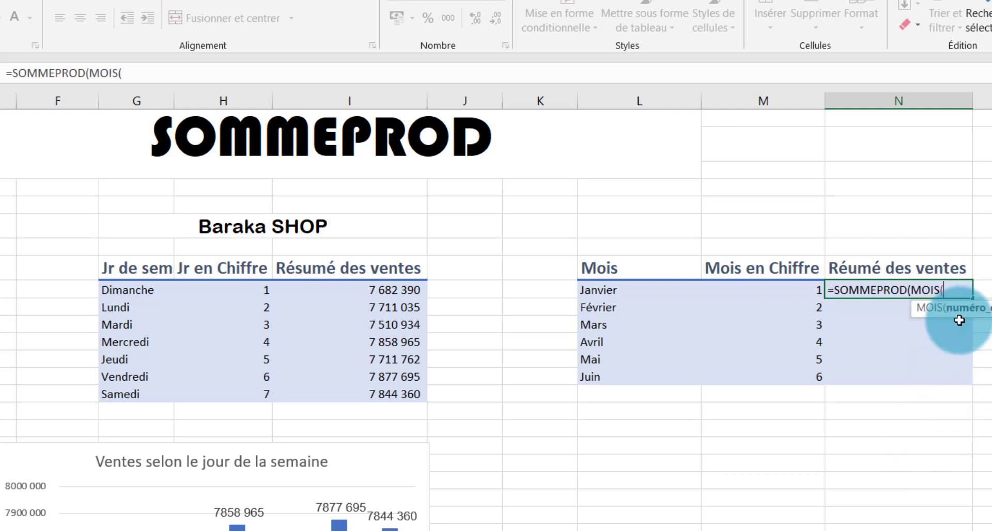
text(da)
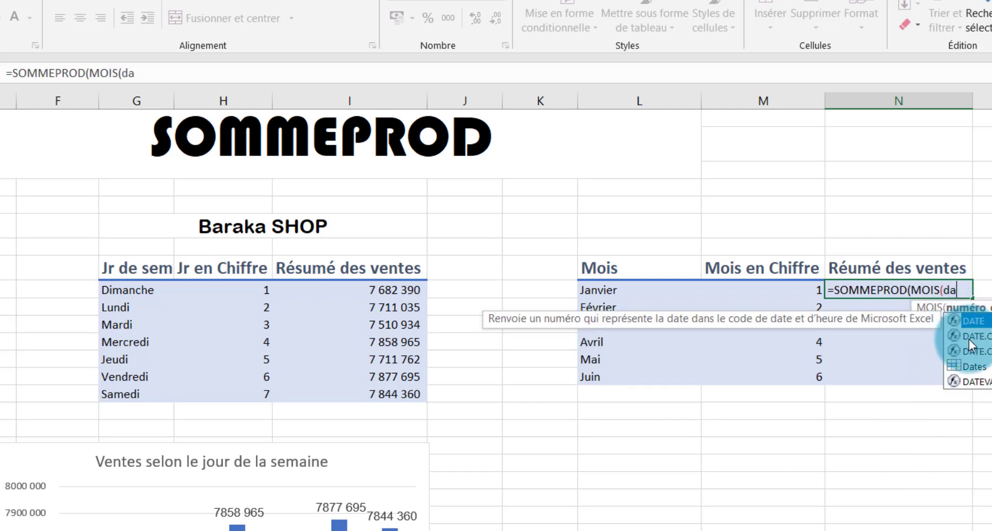
double_click(977, 365)
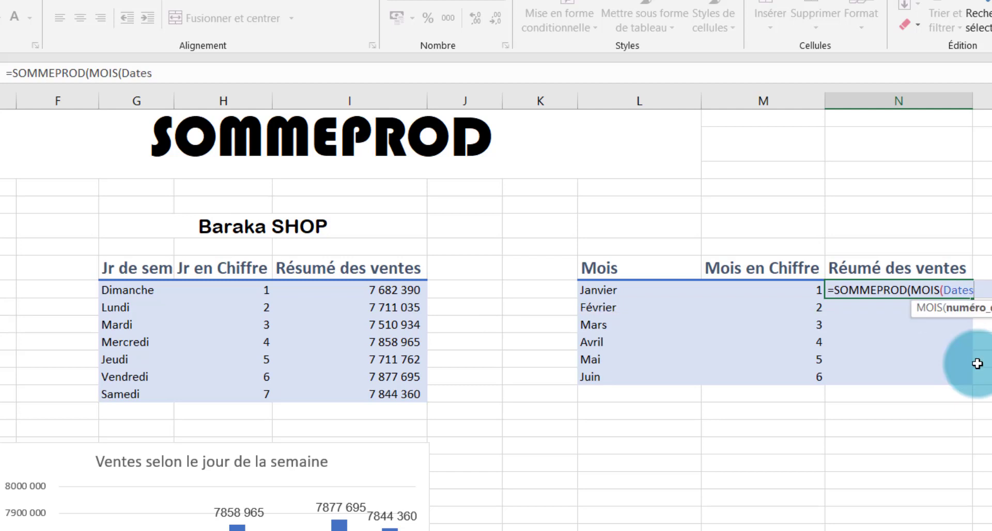
text())
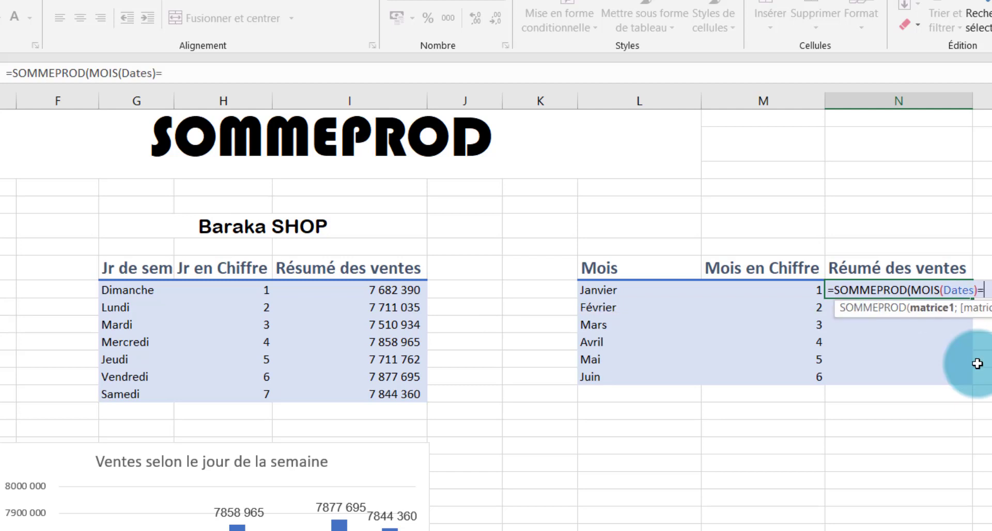
text(=)
click(790, 291)
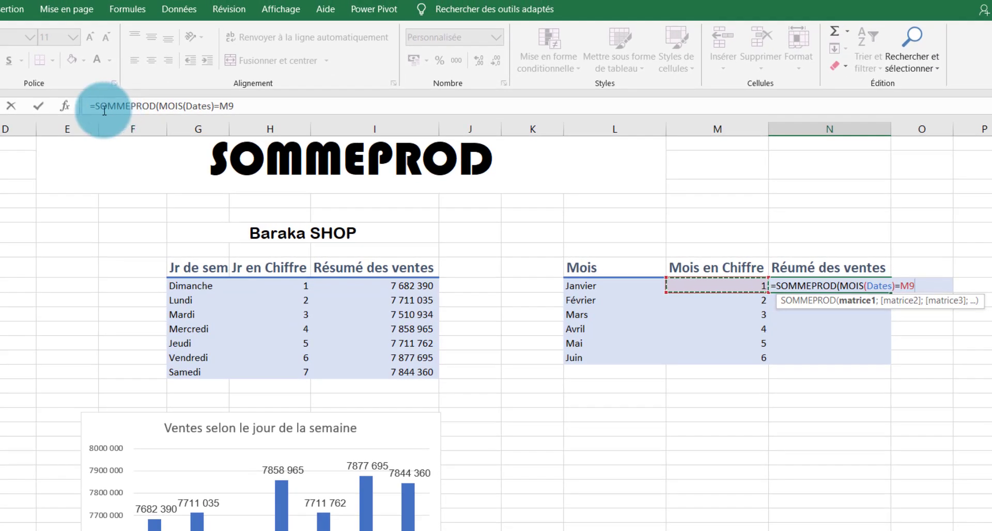
Step: Complete the N9 formula in the function arguments as =SOMMEPROD((MOIS(Dates)=M9)*CA)
click(66, 109)
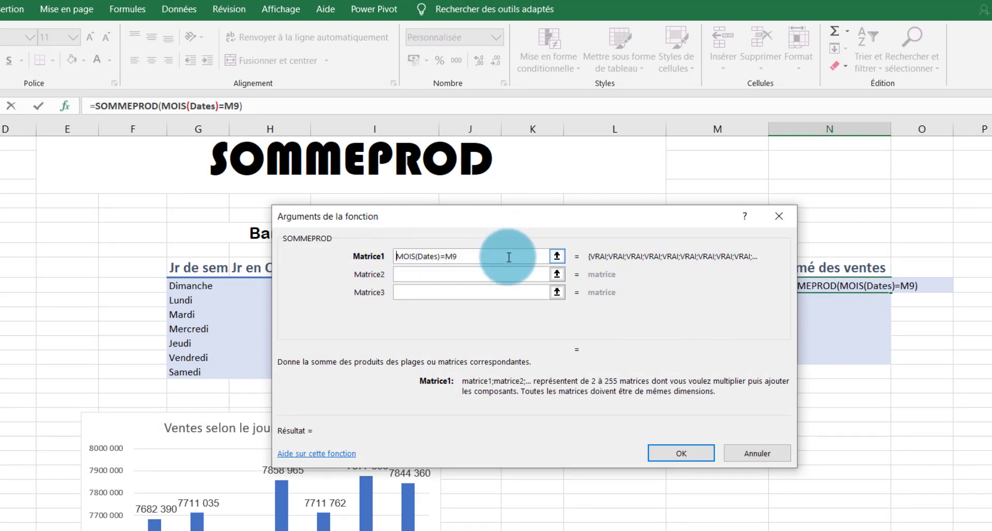
text(()
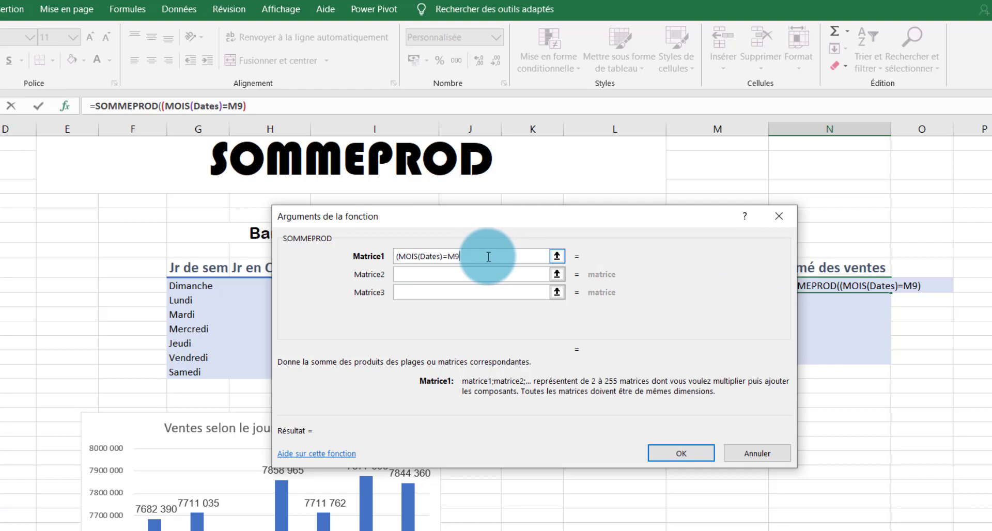
text())
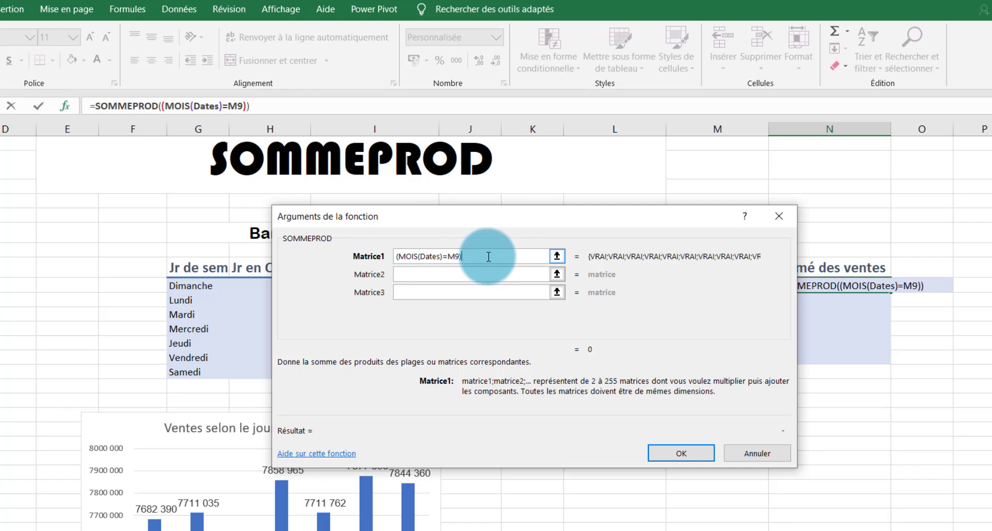
text(*CA)
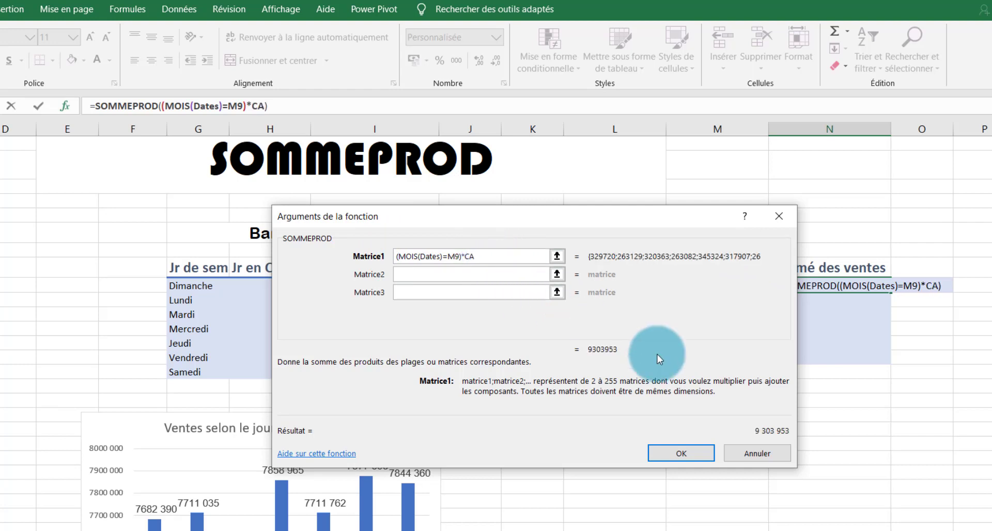
click(695, 453)
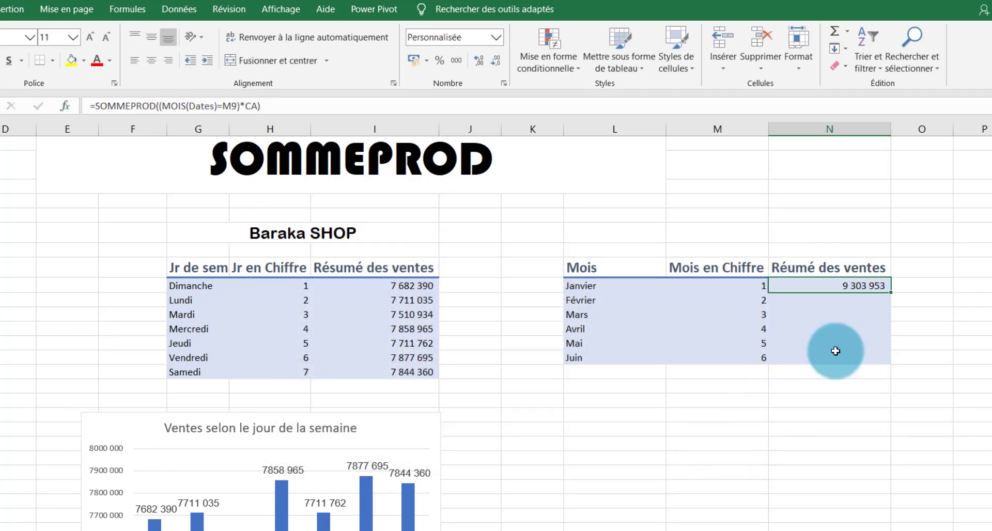
Step: Fill the SOMMEPROD formula from N9 down to N14 for the remaining months
drag(892, 293, 892, 369)
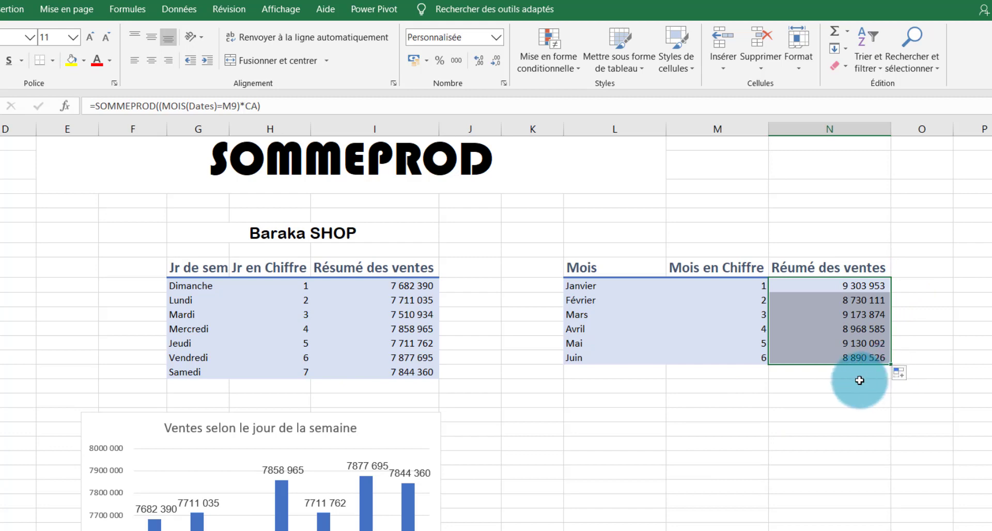
click(845, 385)
click(723, 401)
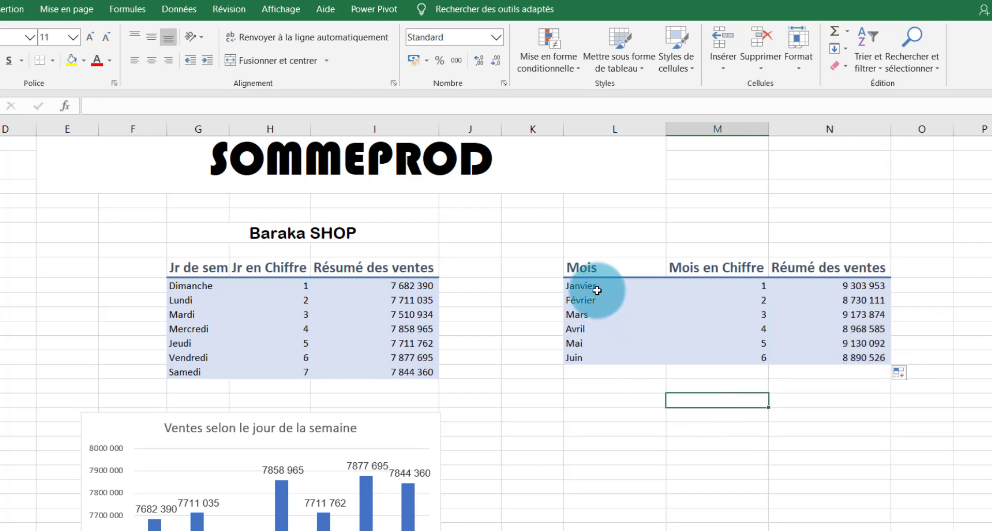
Step: Insert the recommended line chart (Courbe) from months L9:L14 and sales N9:N14, and place it below the month table
drag(594, 288, 604, 353)
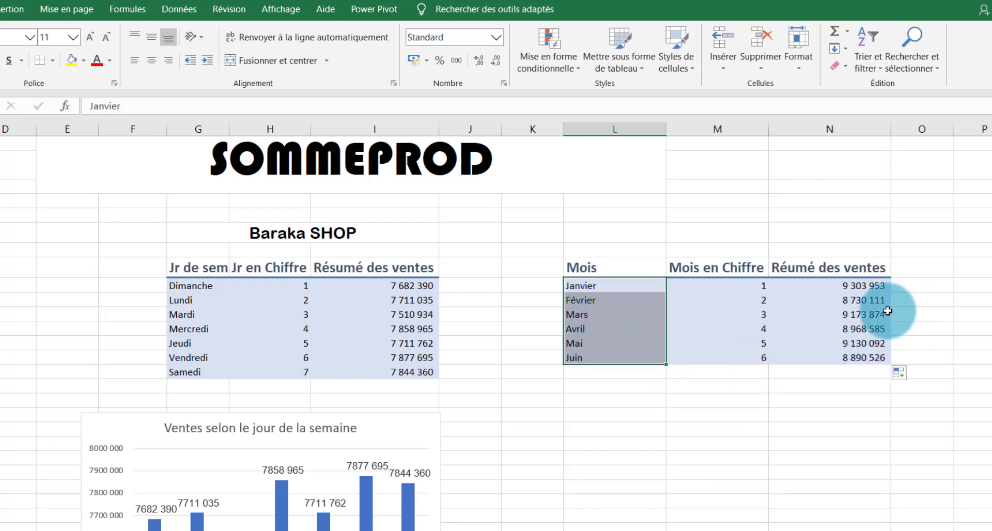
ctrl+drag(868, 290, 870, 359)
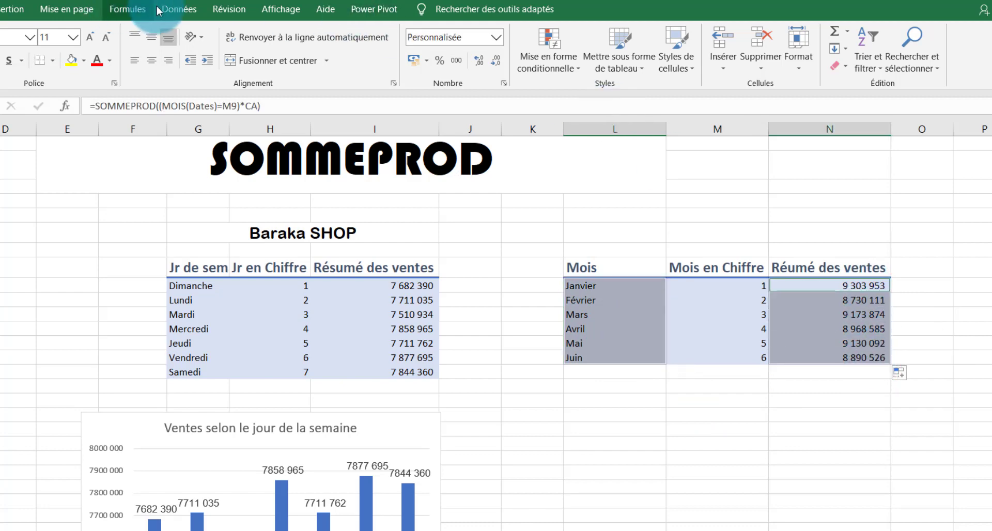
click(10, 11)
click(373, 63)
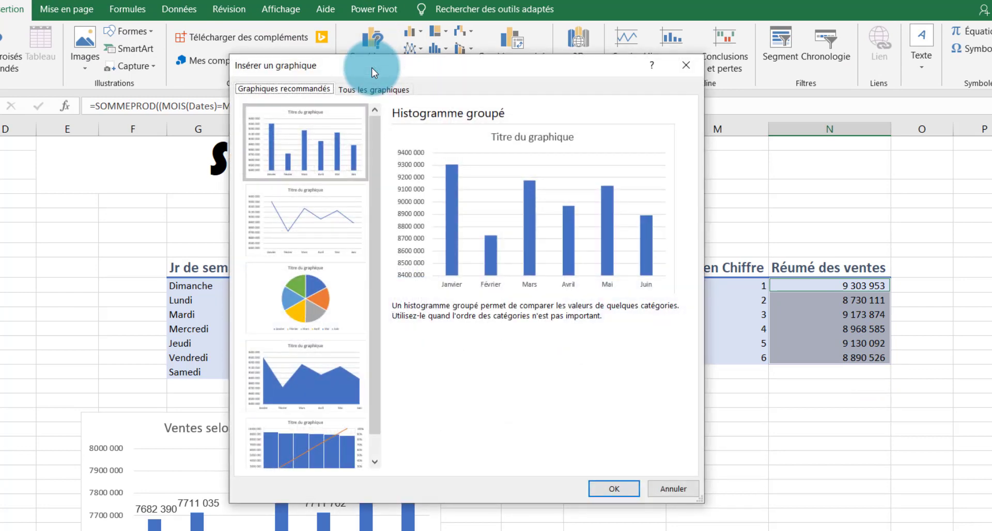
click(328, 229)
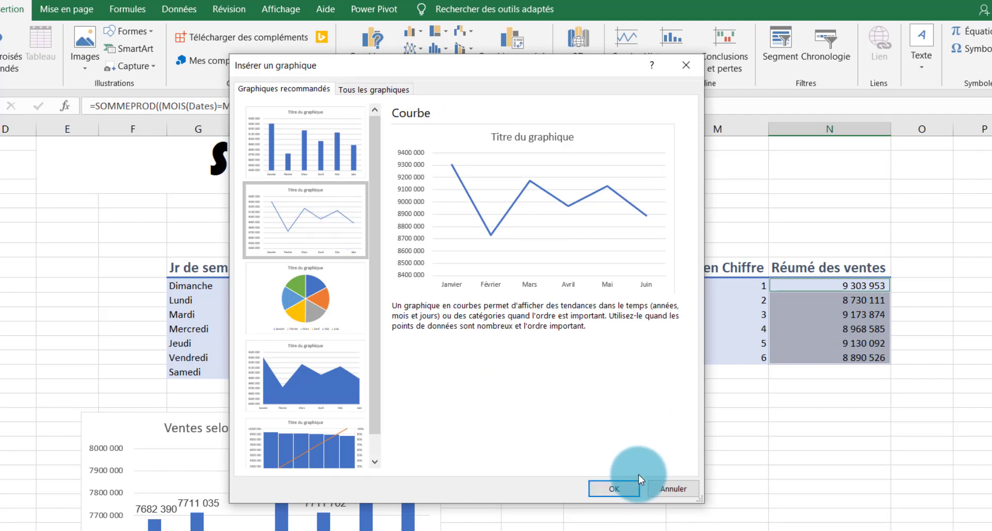
click(625, 489)
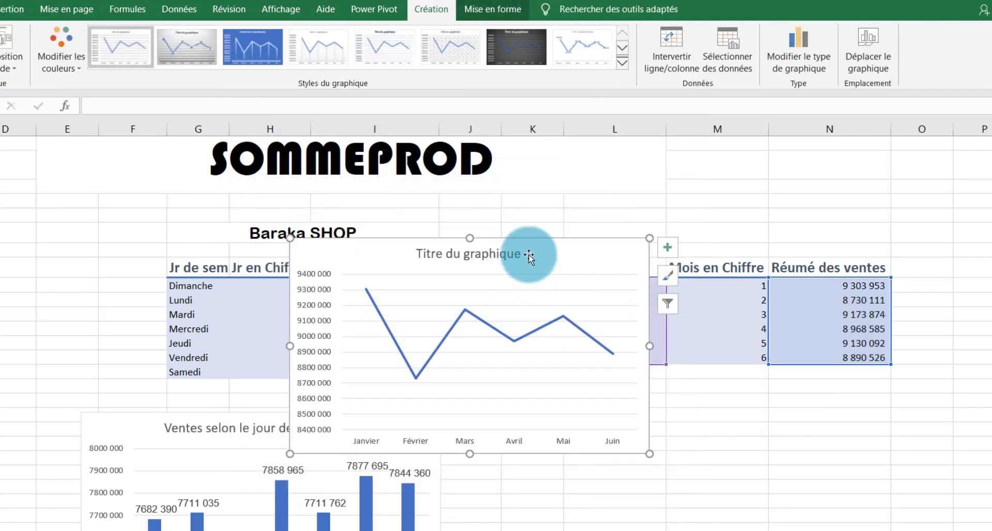
drag(529, 255, 764, 428)
Step: Add data labels (Étiquettes de données) to the monthly sales line chart
scroll(895, 332, down, 4)
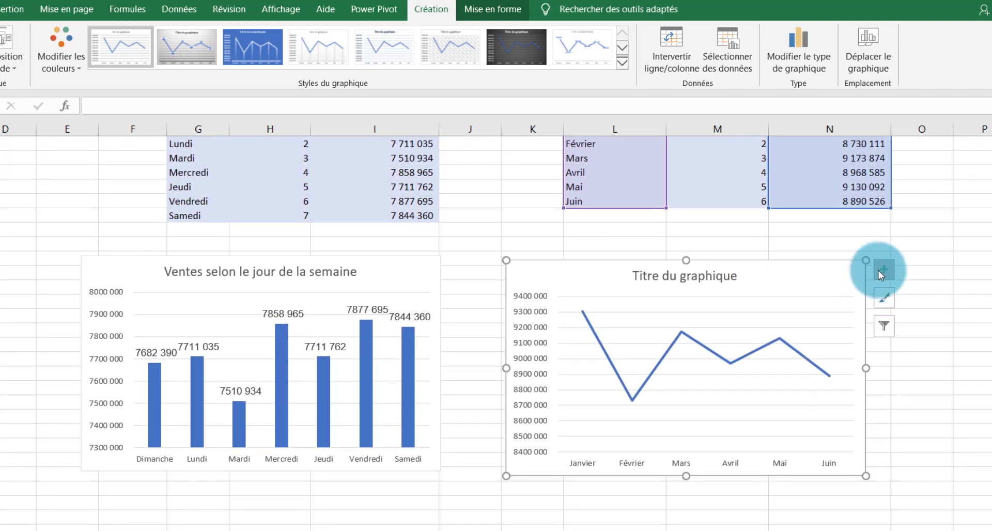
click(884, 270)
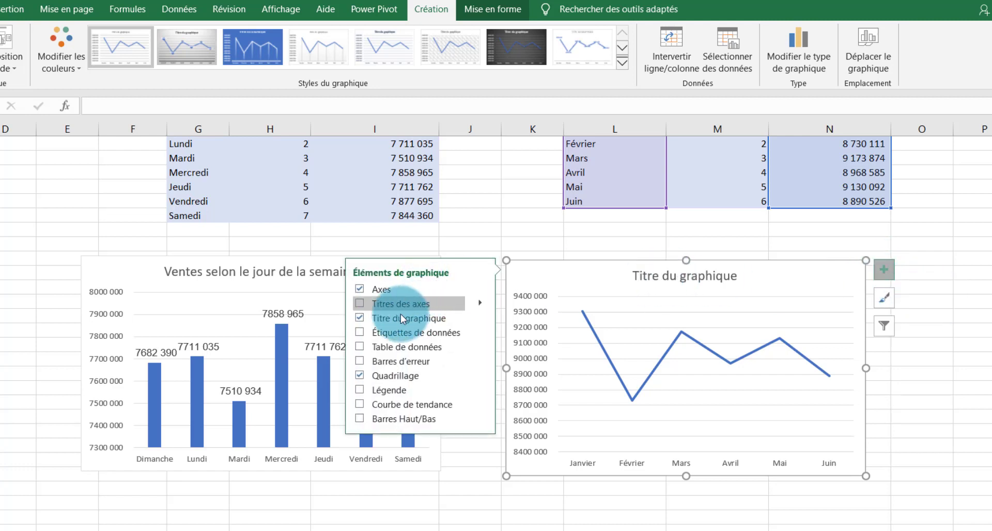
click(360, 333)
click(363, 331)
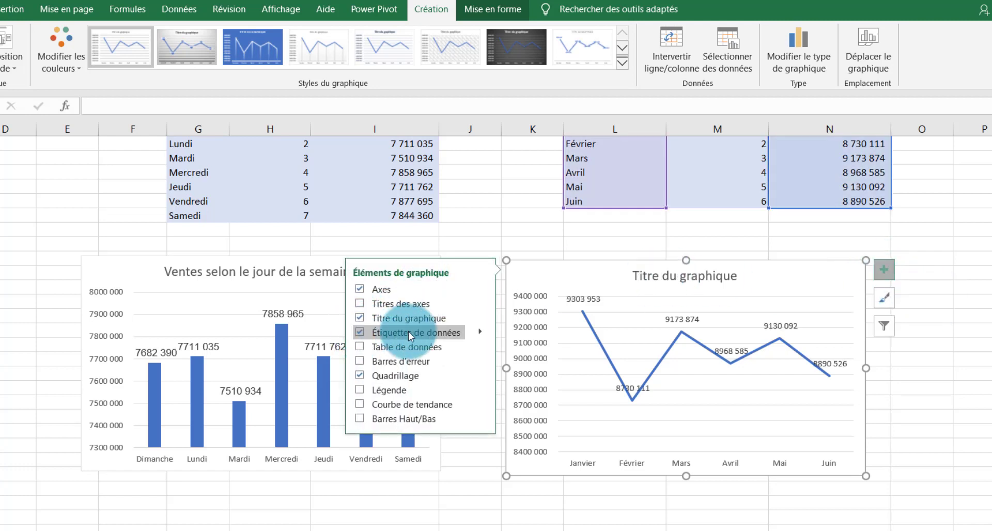
click(642, 228)
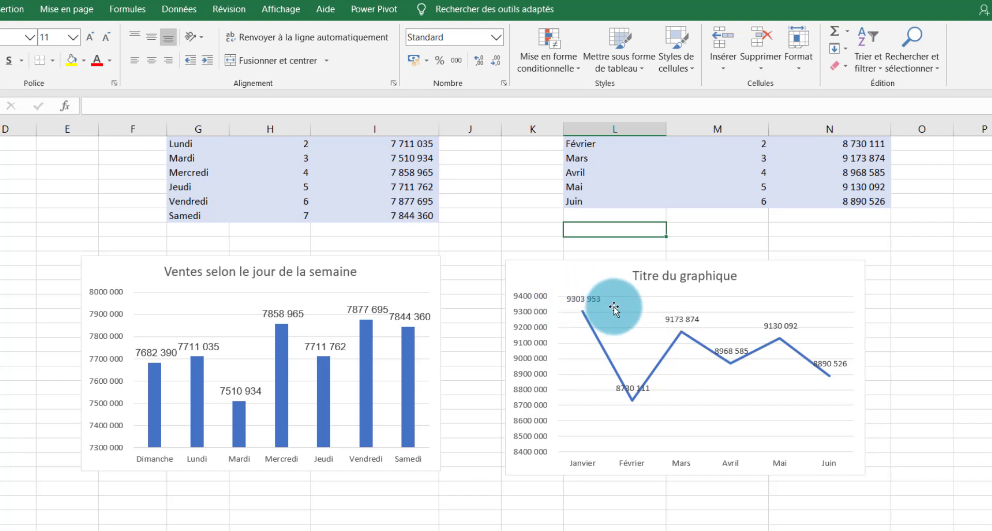
Step: Change the line chart's title to "Ventes Mensuelles du premier semestre"
mouse_move(636, 402)
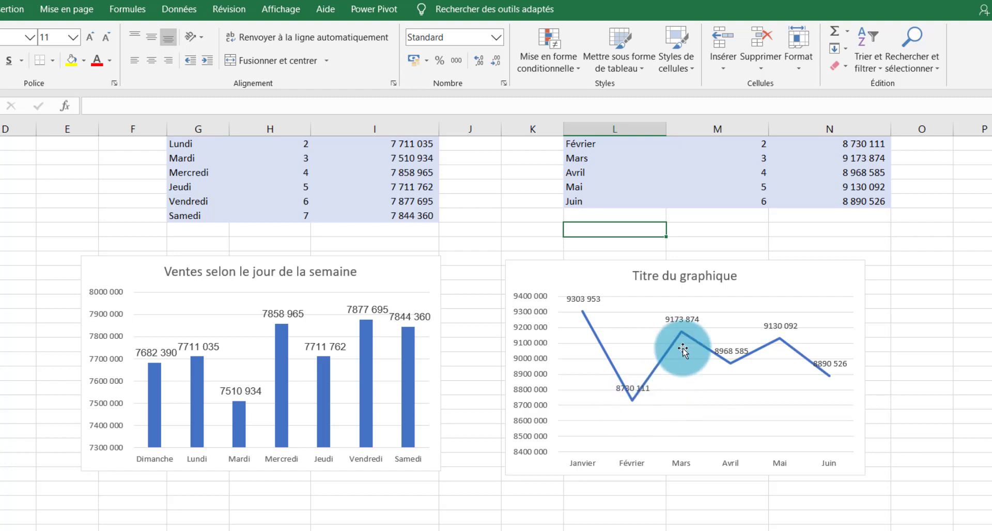
double_click(718, 278)
drag(728, 278, 701, 273)
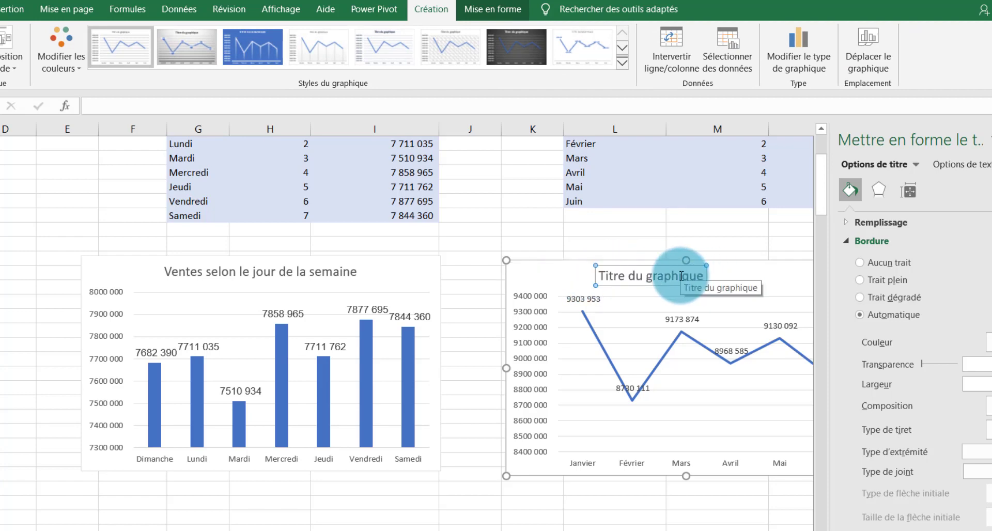
triple_click(682, 276)
text(Vent)
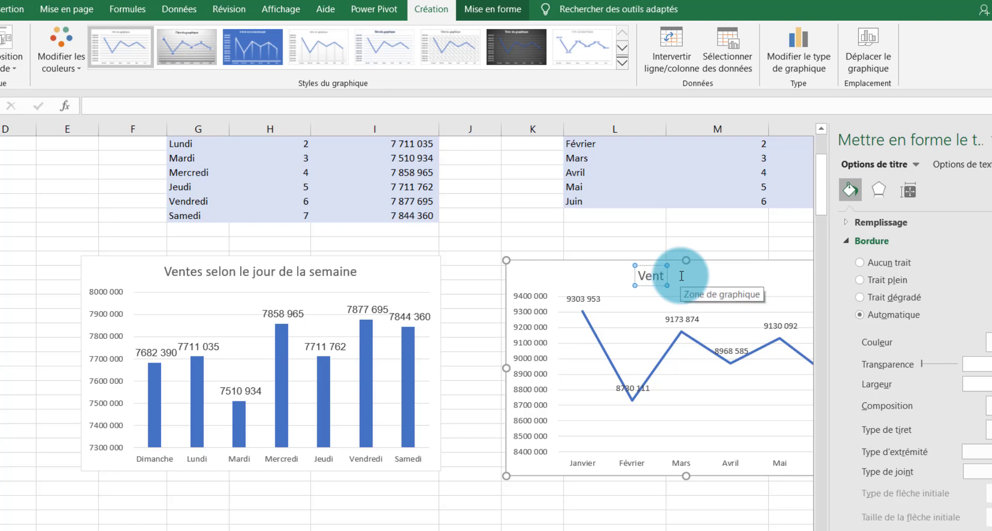
text(es Me)
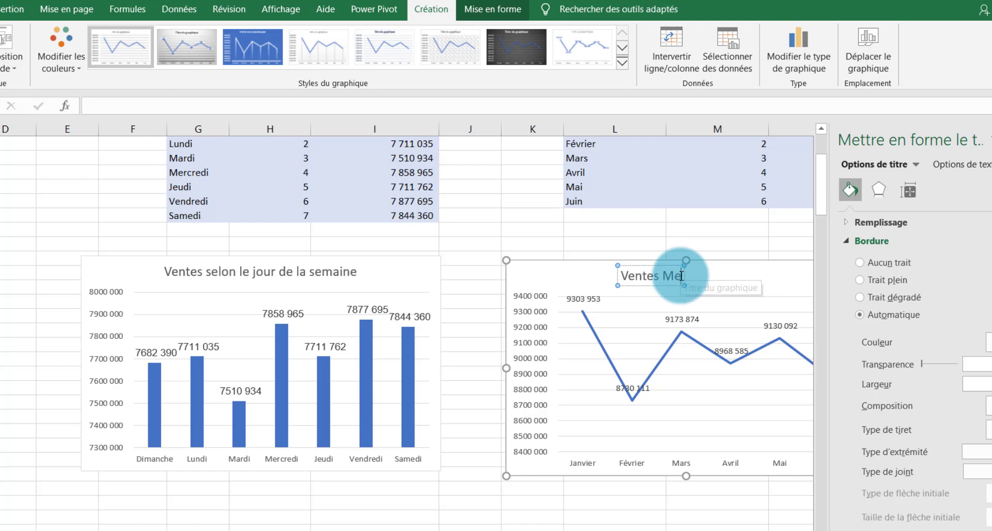
text(nsuel)
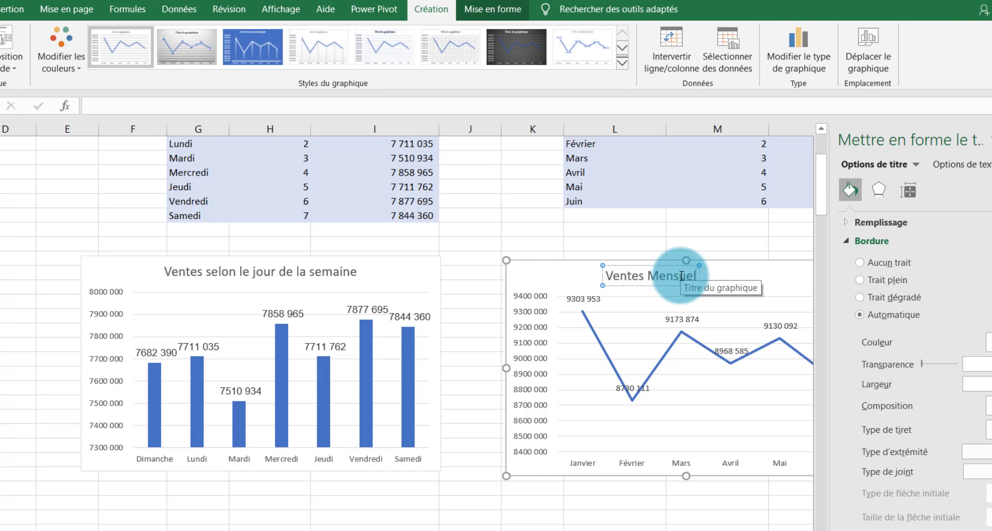
text(les du)
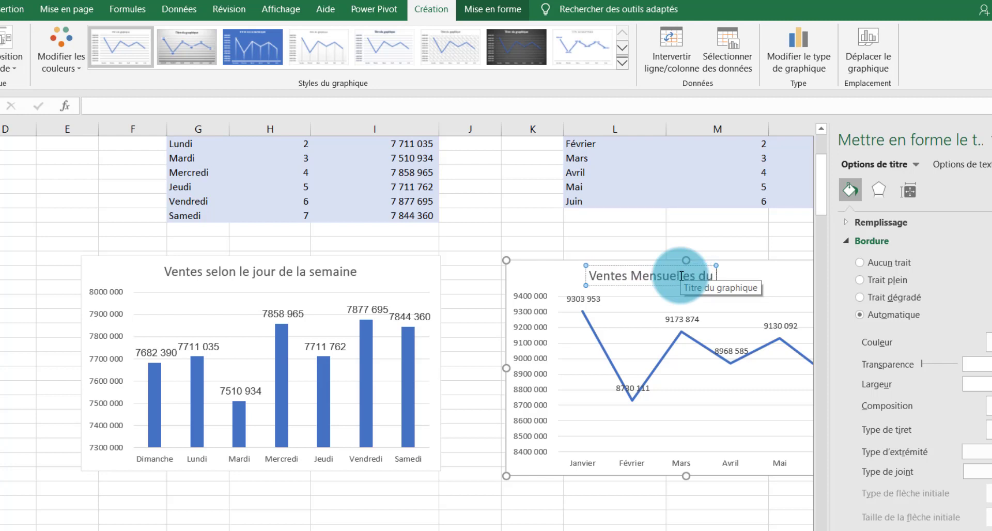
text( premier)
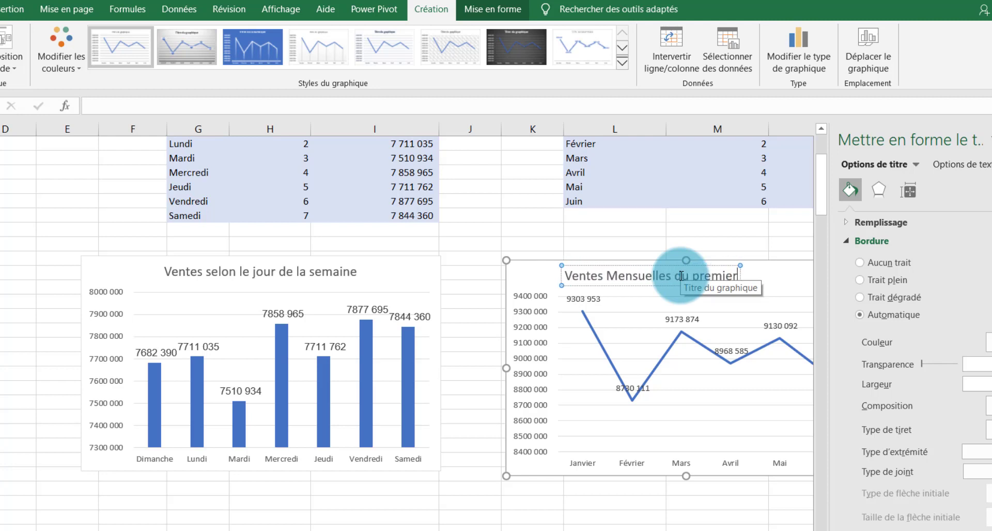
text( semestre)
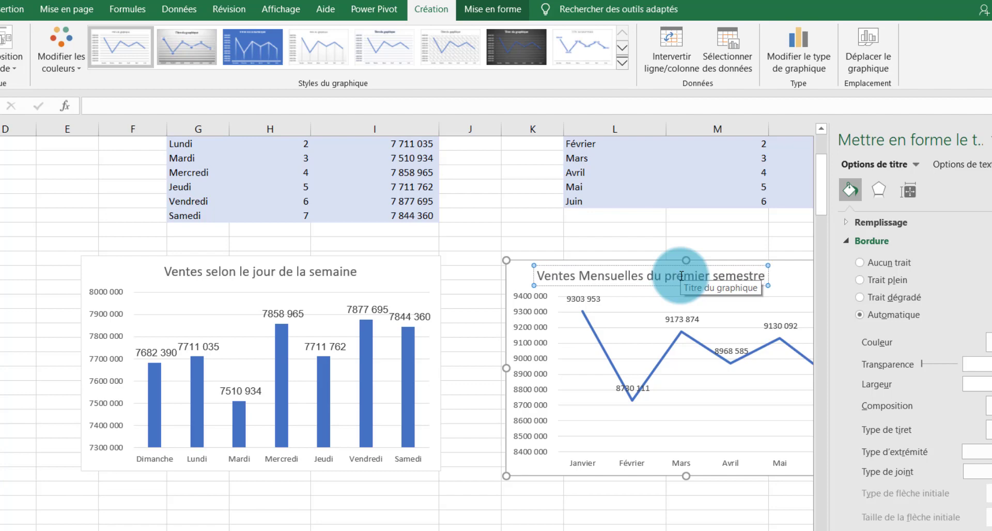
click(565, 233)
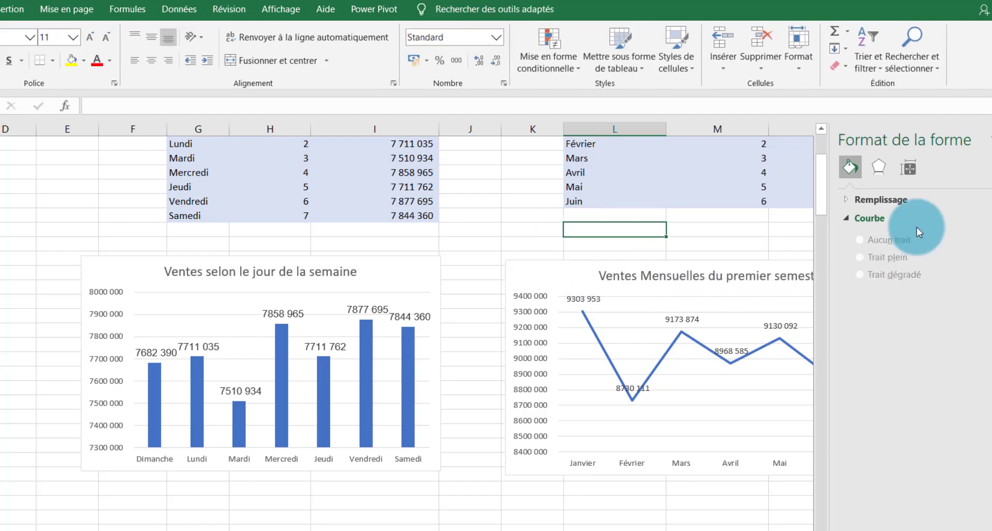
Step: Widen the monthly line chart slightly and move both charts down so their top edges line up at row 21
click(731, 281)
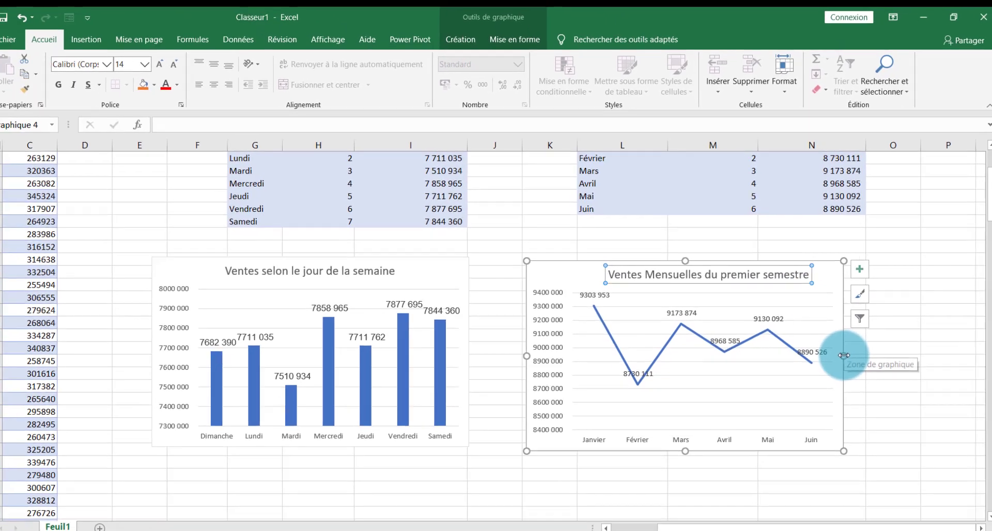
drag(867, 368, 882, 368)
drag(422, 263, 437, 297)
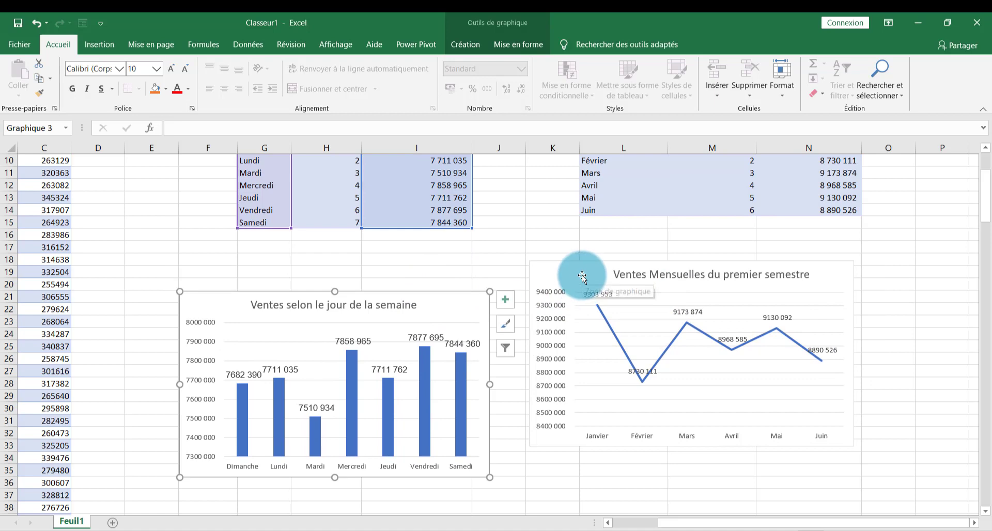
drag(581, 277, 581, 305)
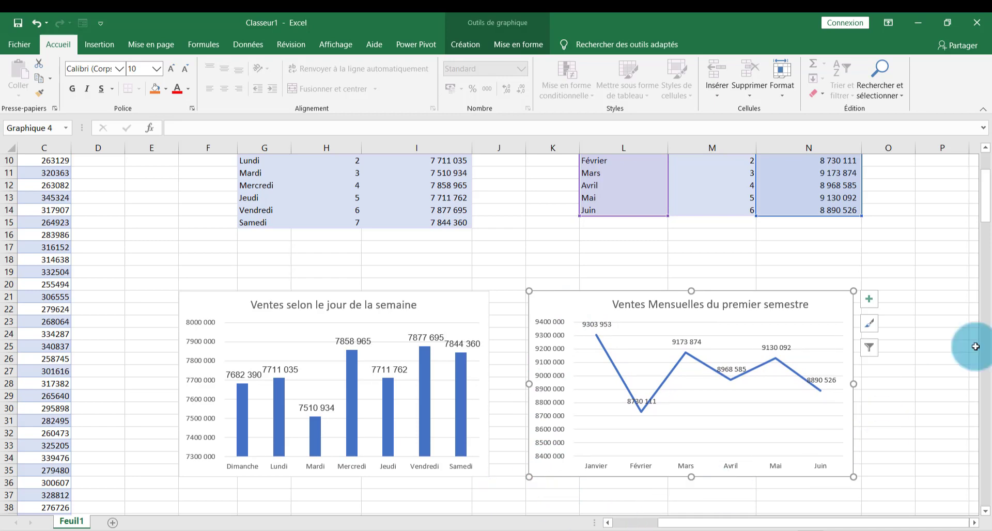
drag(986, 205, 986, 189)
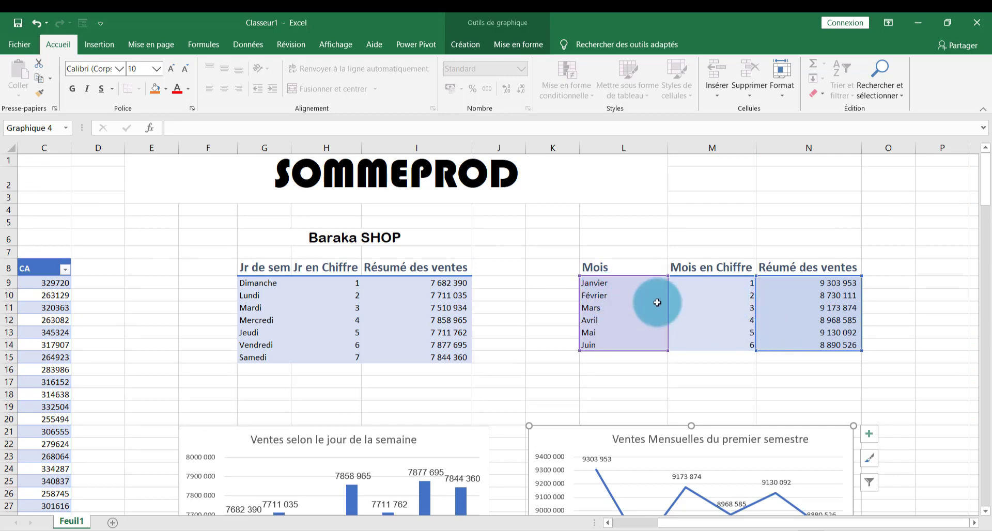
click(987, 194)
drag(986, 195, 986, 216)
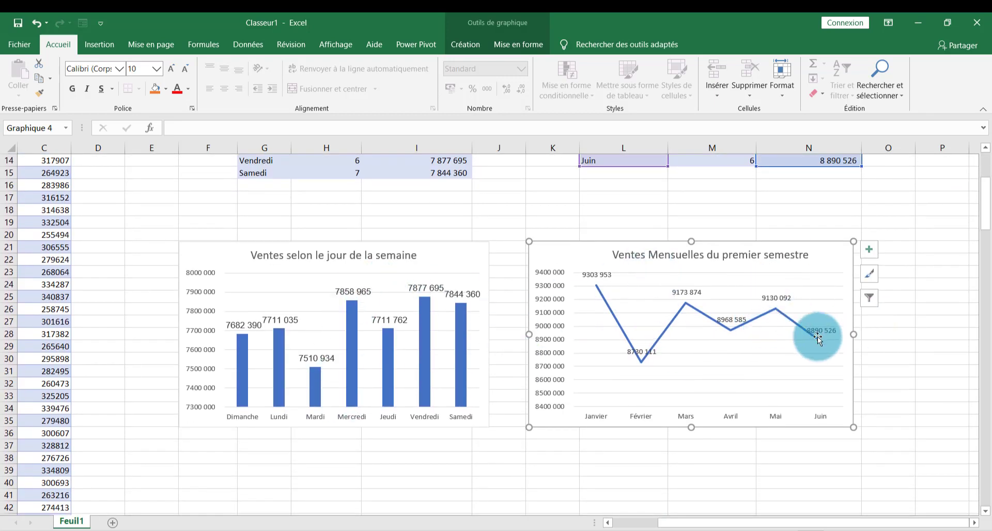
drag(988, 207, 987, 170)
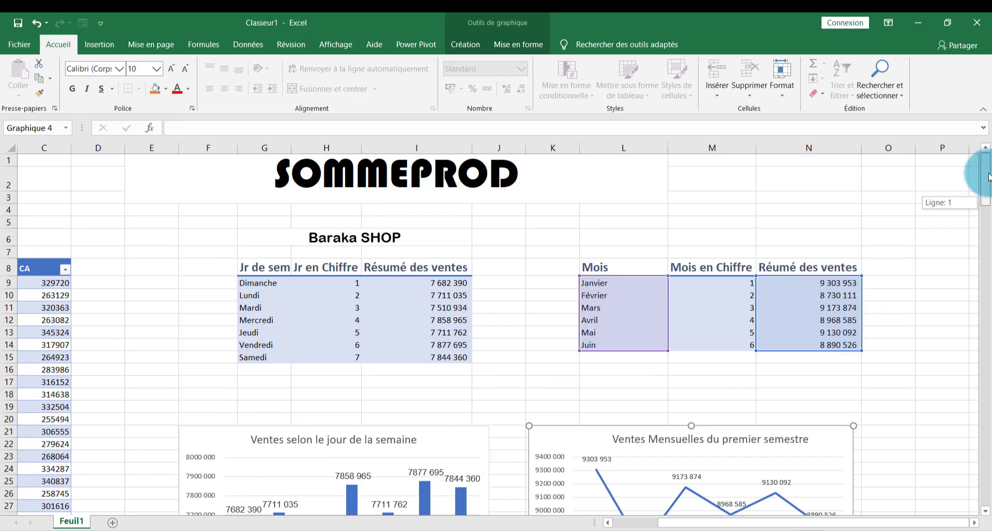